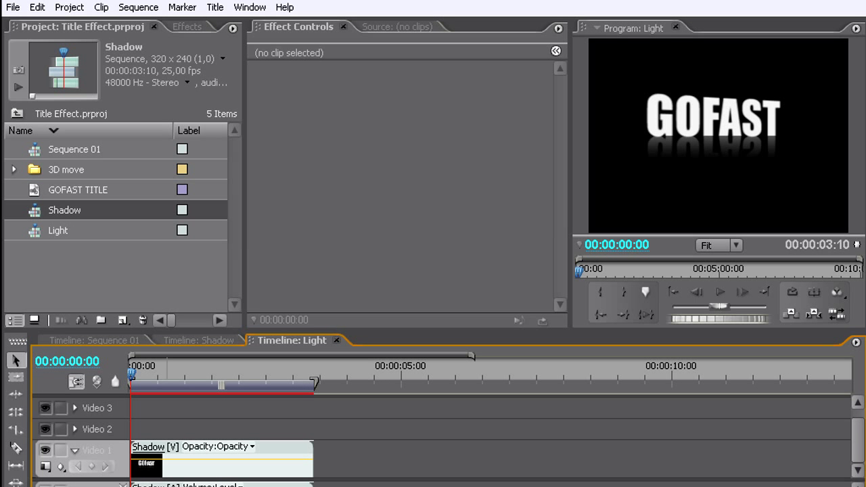
- Place the Shadow sequence on Video 2 and apply Video Effects > Adjust > Lighting Effects to it
{"action": "left_click_drag", "start_coordinate": [37, 210], "coordinate": [154, 437]}
{"action": "left_click", "coordinate": [194, 26]}
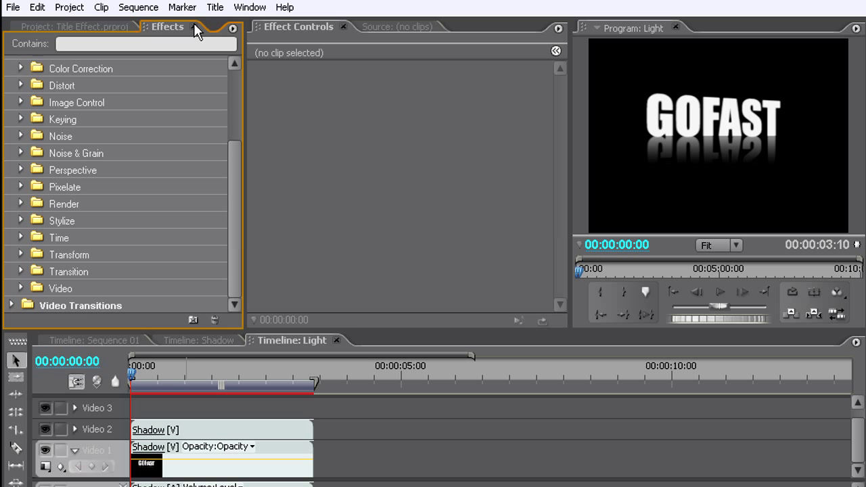
{"action": "left_click_drag", "start_coordinate": [224, 214], "coordinate": [230, 133]}
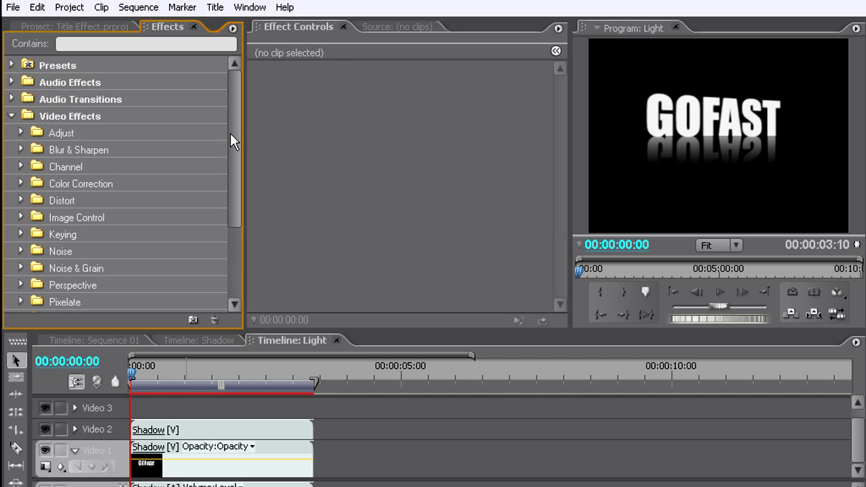
{"action": "left_click", "coordinate": [20, 133]}
{"action": "scroll", "coordinate": [169, 273], "scroll_direction": "down", "scroll_amount": 3}
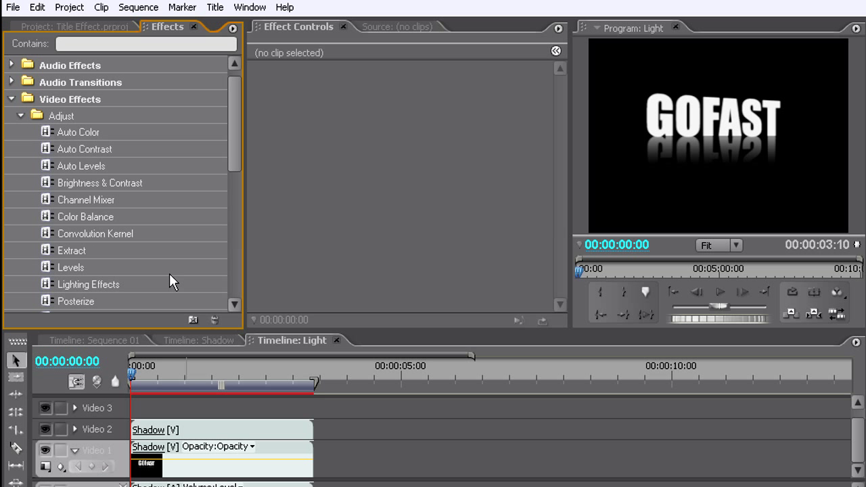
{"action": "left_click_drag", "start_coordinate": [104, 251], "coordinate": [190, 429]}
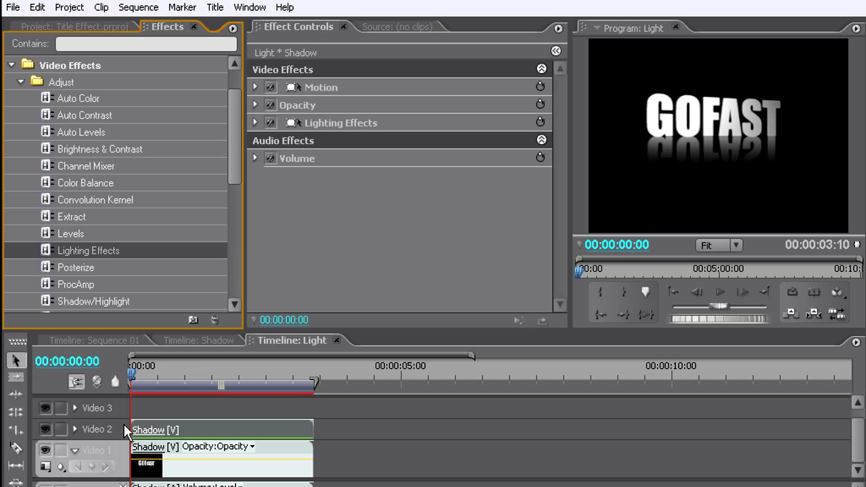
- Hide the Video 1 track and expand Lighting Effects down to Light 1's settings
{"action": "left_click", "coordinate": [42, 450]}
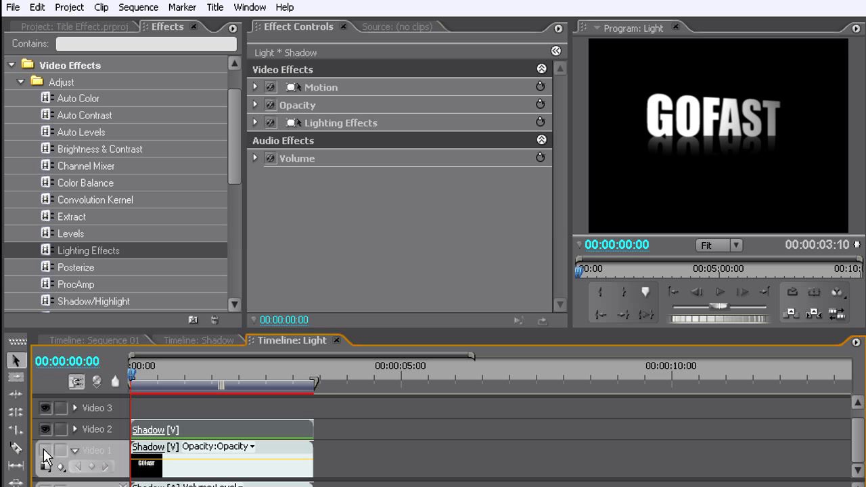
{"action": "left_click", "coordinate": [255, 124]}
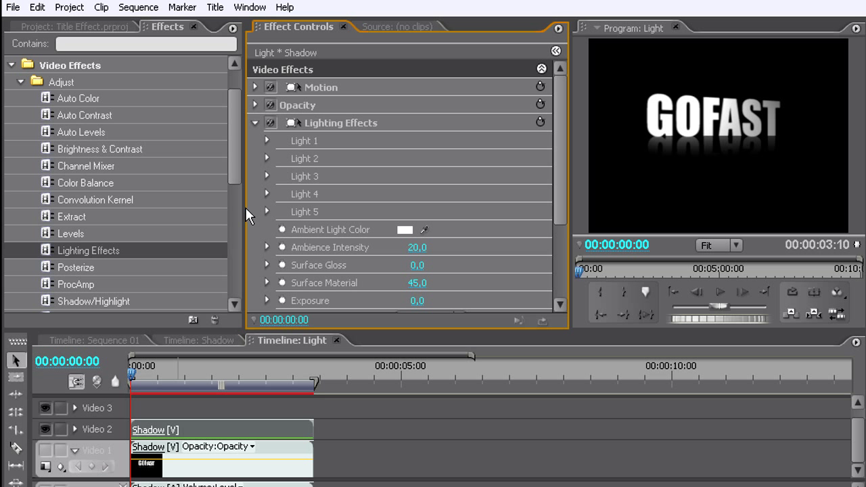
{"action": "left_click", "coordinate": [267, 140]}
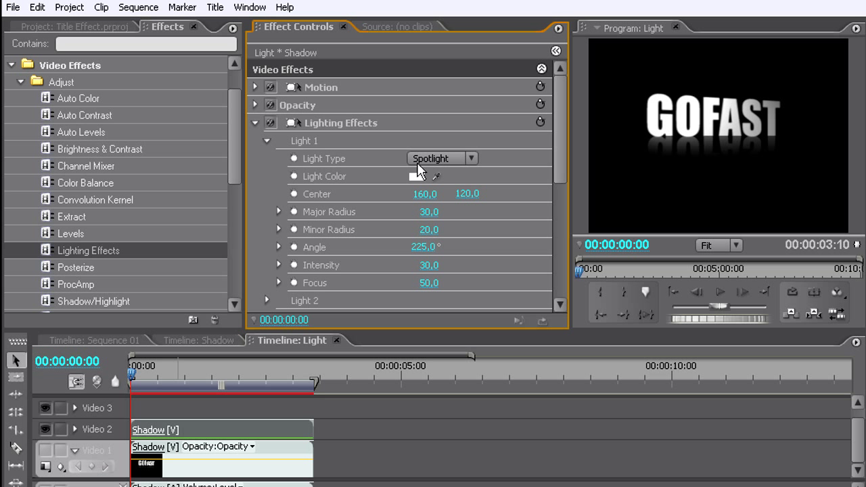
{"action": "left_click", "coordinate": [291, 120]}
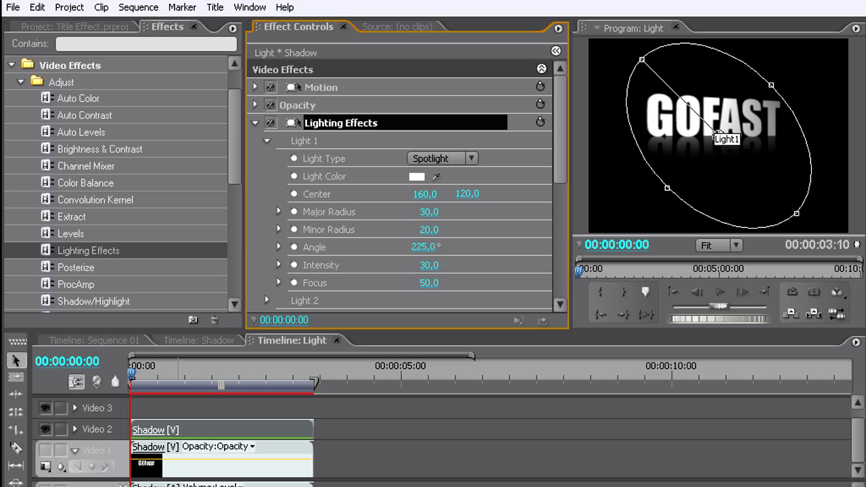
- Shape Light 1 into a narrow spotlight centred at 204.3, 129.4 with radii 22.7 and 9.7
{"action": "left_click_drag", "start_coordinate": [718, 137], "coordinate": [748, 145]}
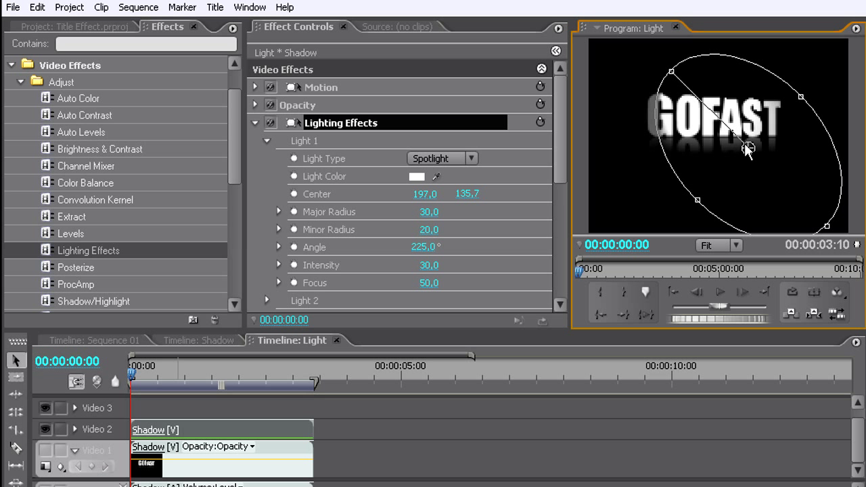
{"action": "left_click_drag", "start_coordinate": [672, 71], "coordinate": [702, 93]}
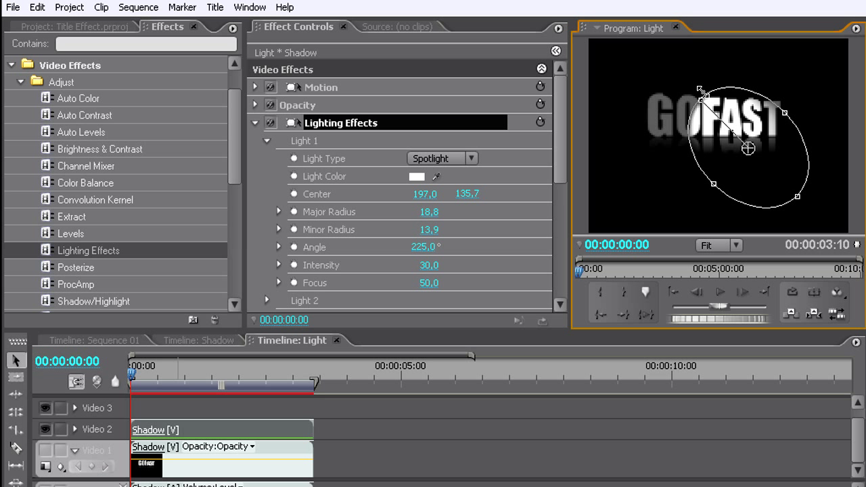
{"action": "left_click_drag", "start_coordinate": [747, 145], "coordinate": [737, 129]}
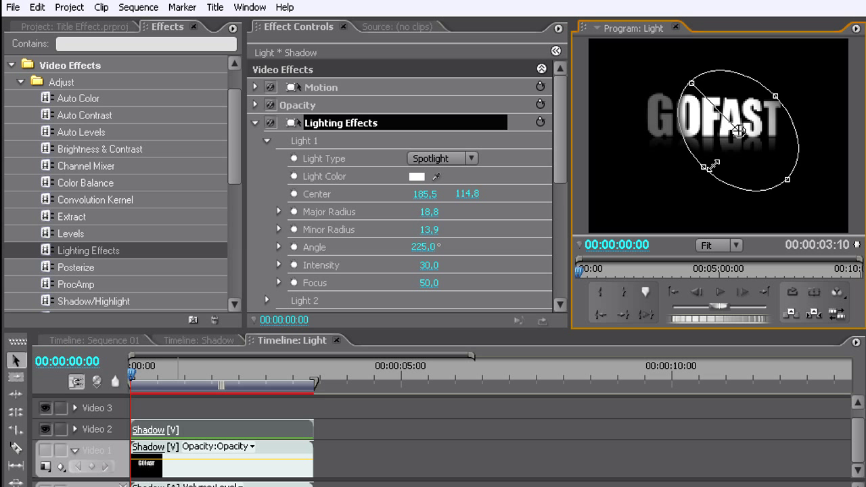
{"action": "left_click_drag", "start_coordinate": [712, 165], "coordinate": [746, 138]}
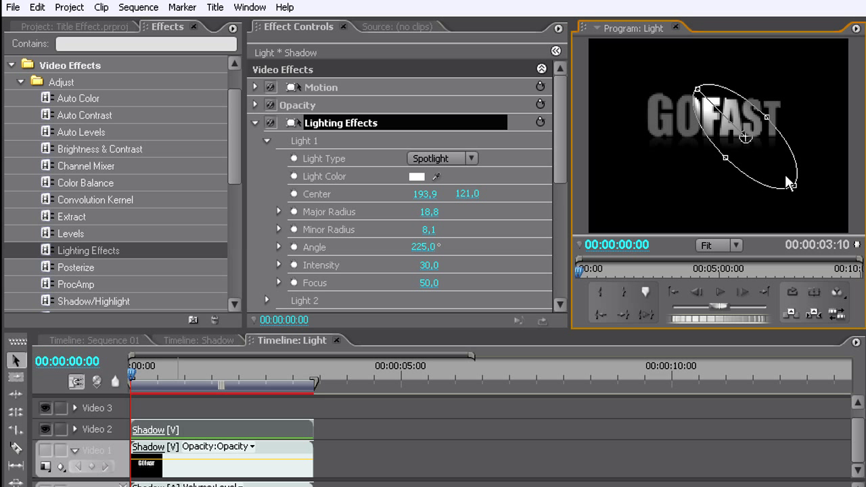
{"action": "mouse_move", "coordinate": [811, 194]}
{"action": "left_mouse_down"}
{"action": "mouse_move", "coordinate": [826, 214]}
{"action": "mouse_move", "coordinate": [822, 205]}
{"action": "left_mouse_up"}
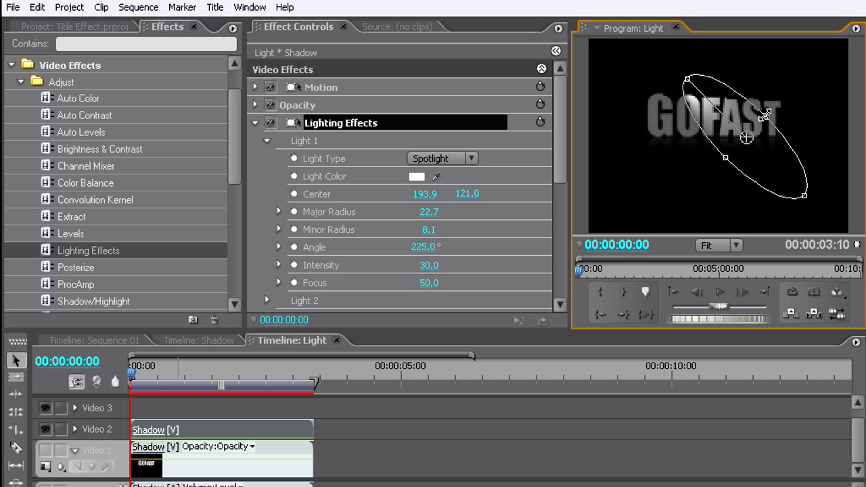
{"action": "left_click_drag", "start_coordinate": [766, 115], "coordinate": [779, 109]}
{"action": "left_click_drag", "start_coordinate": [746, 138], "coordinate": [722, 168]}
{"action": "left_click_drag", "start_coordinate": [776, 117], "coordinate": [765, 110]}
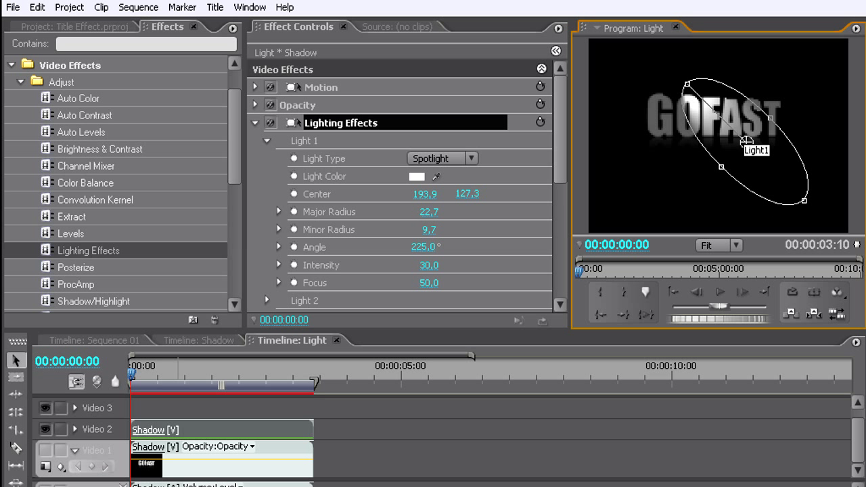
{"action": "left_click_drag", "start_coordinate": [746, 142], "coordinate": [754, 142]}
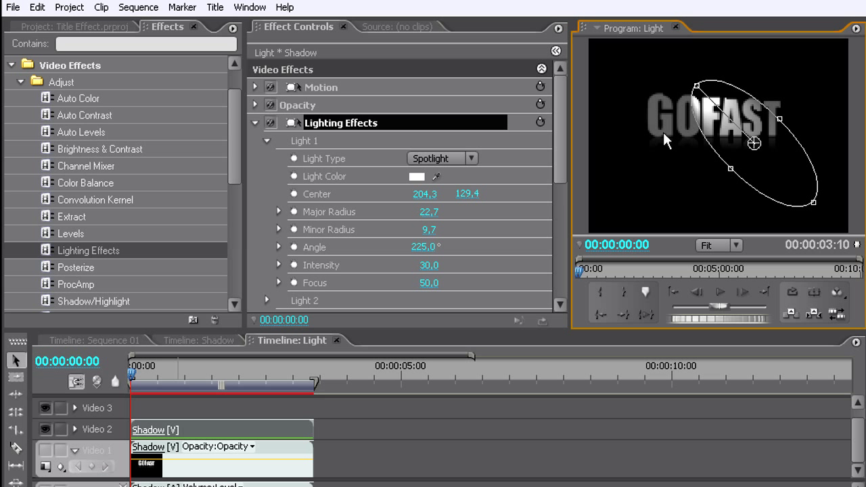
- Try the Directional and then the Omni light type for Light 1
{"action": "left_click", "coordinate": [451, 158]}
{"action": "left_click", "coordinate": [462, 185]}
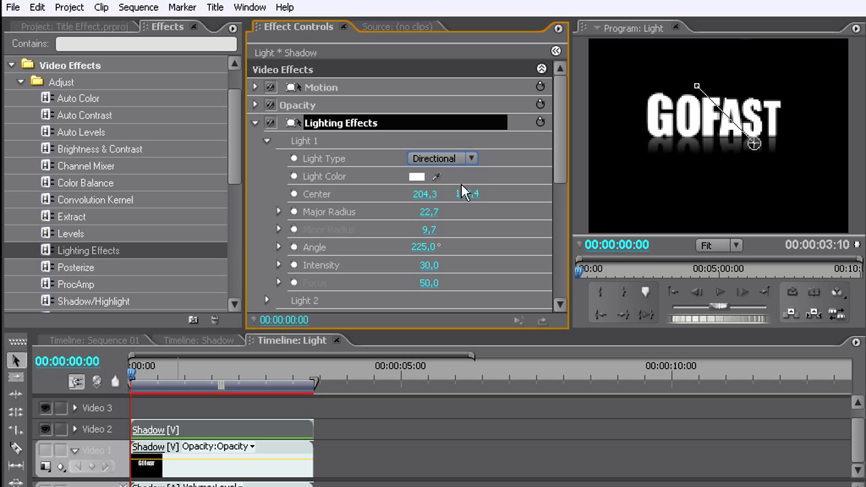
{"action": "left_click", "coordinate": [465, 161]}
{"action": "left_click", "coordinate": [462, 203]}
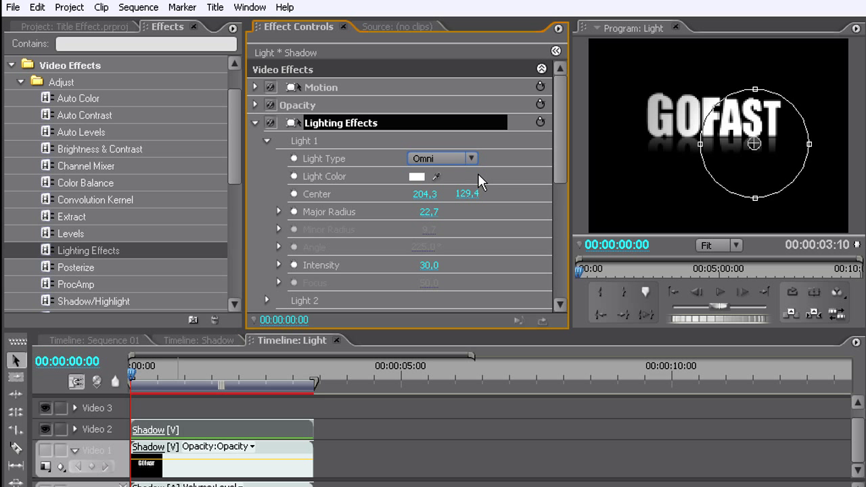
- Move the omni light across GOFAST, preview it, then return Light 1 to Spotlight
{"action": "left_click_drag", "start_coordinate": [755, 144], "coordinate": [715, 122]}
{"action": "left_click_drag", "start_coordinate": [174, 372], "coordinate": [121, 356]}
{"action": "left_click", "coordinate": [459, 159]}
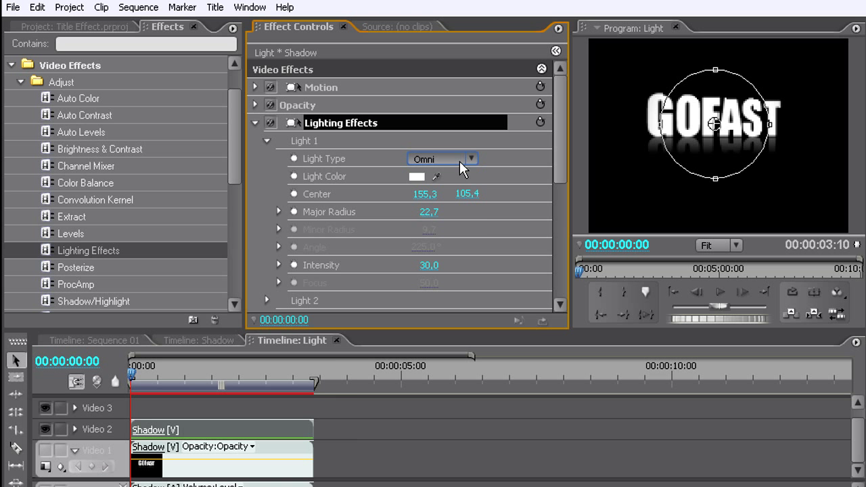
{"action": "left_click", "coordinate": [450, 215]}
- Recentre the spotlight at 236.6, 140.9 over FAST, with Angle 222°, Intensity 18 and Focus -6
{"action": "left_click_drag", "start_coordinate": [714, 123], "coordinate": [797, 112]}
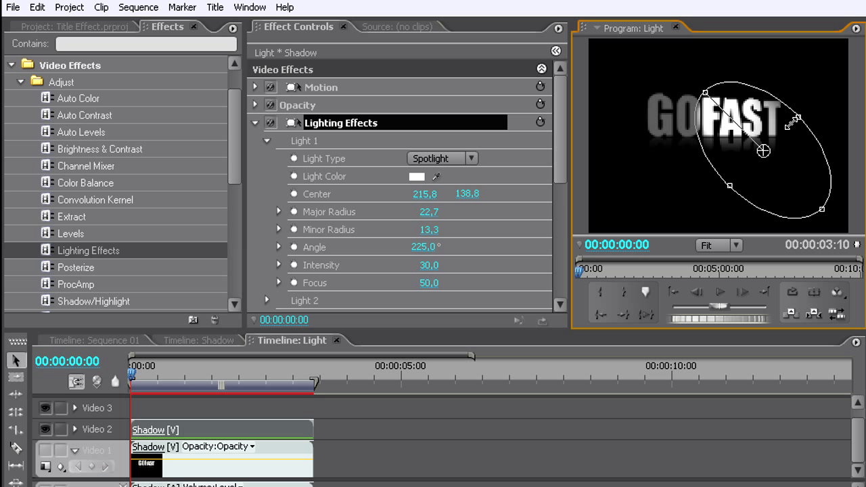
{"action": "left_click_drag", "start_coordinate": [764, 151], "coordinate": [761, 146]}
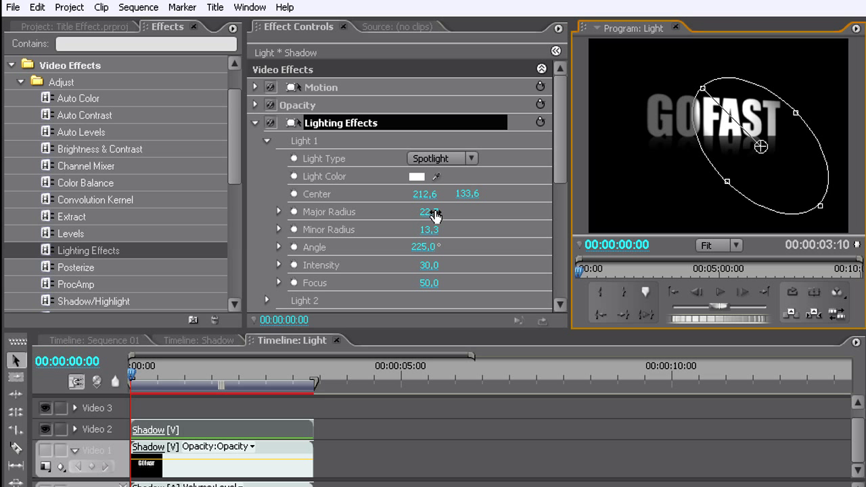
{"action": "left_click_drag", "start_coordinate": [434, 216], "coordinate": [433, 265]}
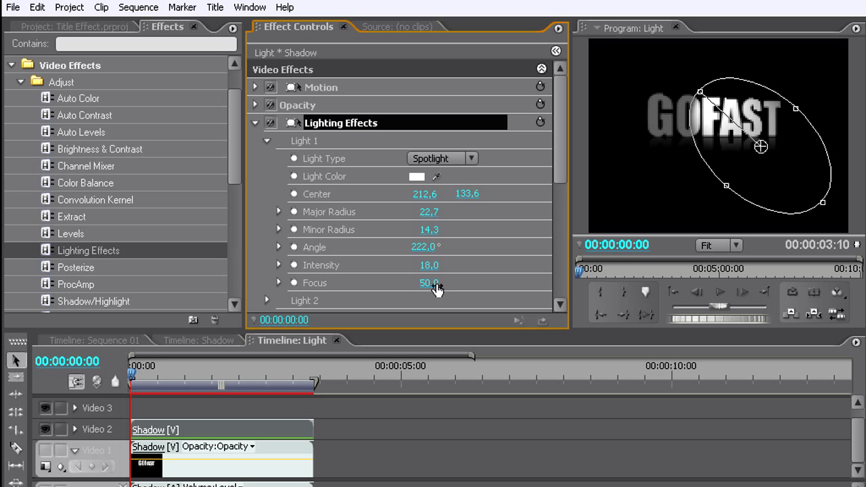
{"action": "mouse_move", "coordinate": [429, 283]}
{"action": "left_mouse_down"}
{"action": "mouse_move", "coordinate": [437, 283]}
{"action": "mouse_move", "coordinate": [414, 282]}
{"action": "left_mouse_up"}
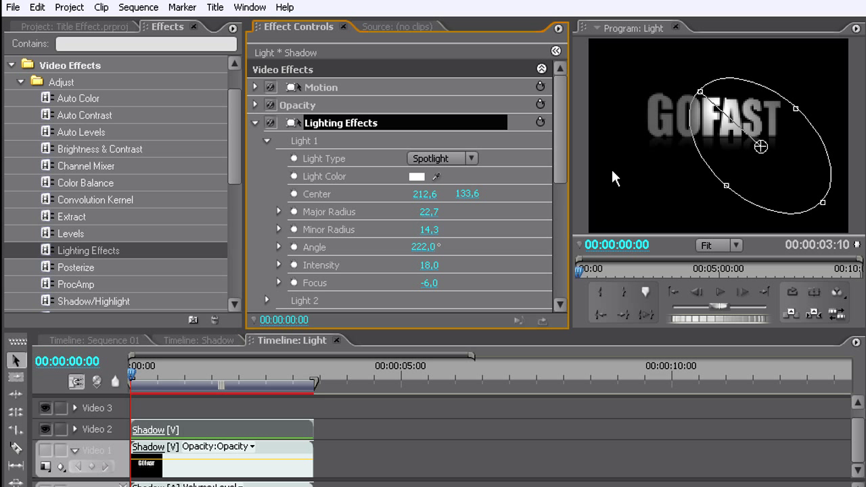
{"action": "left_click_drag", "start_coordinate": [761, 147], "coordinate": [781, 150]}
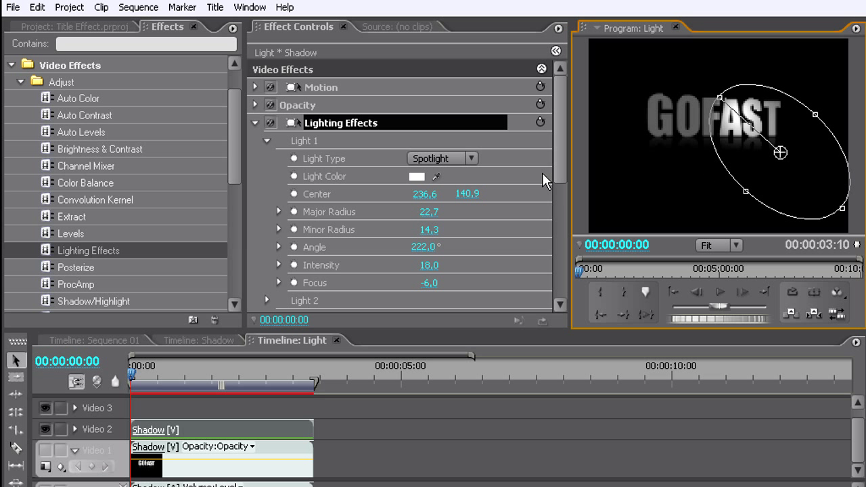
- Bring up the Ambient Light Color setting and try a red ambient light
{"action": "left_click", "coordinate": [254, 122]}
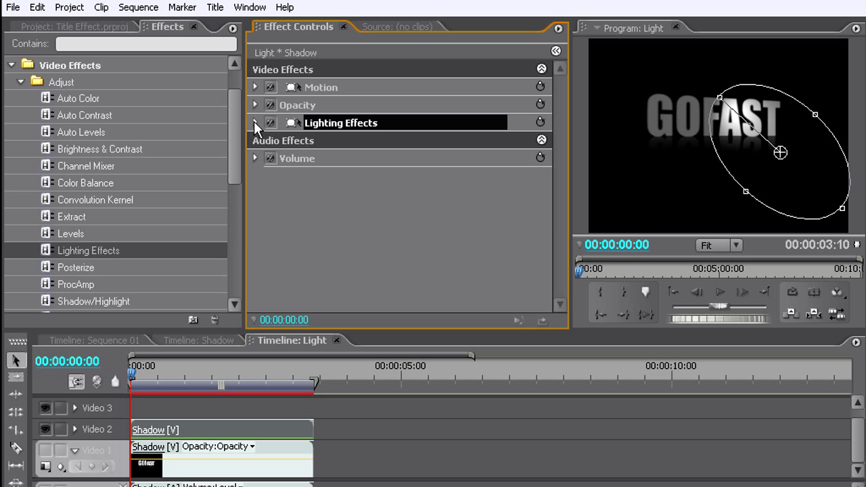
{"action": "left_click", "coordinate": [255, 122]}
{"action": "left_click", "coordinate": [267, 141]}
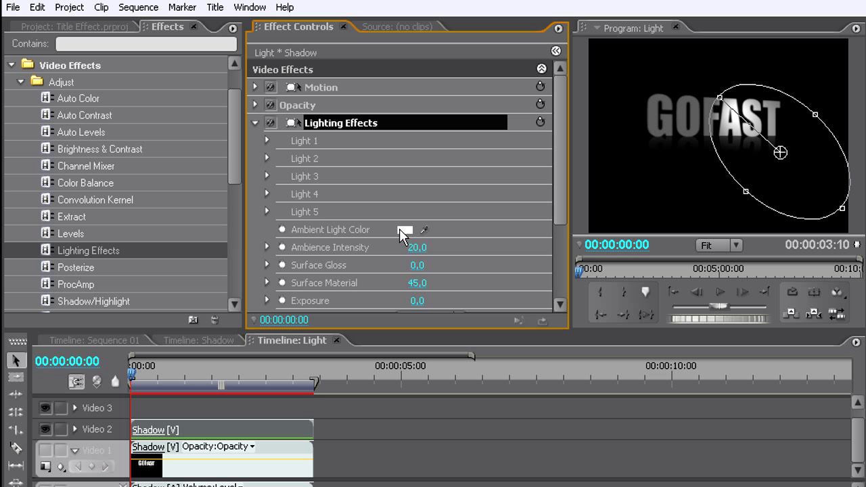
{"action": "left_click_drag", "start_coordinate": [562, 179], "coordinate": [554, 215]}
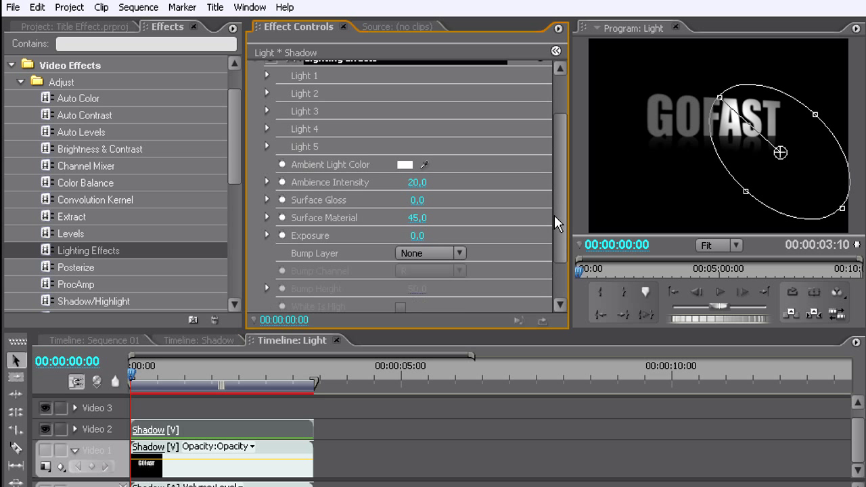
{"action": "left_click", "coordinate": [405, 164]}
{"action": "left_click_drag", "start_coordinate": [416, 246], "coordinate": [447, 407]}
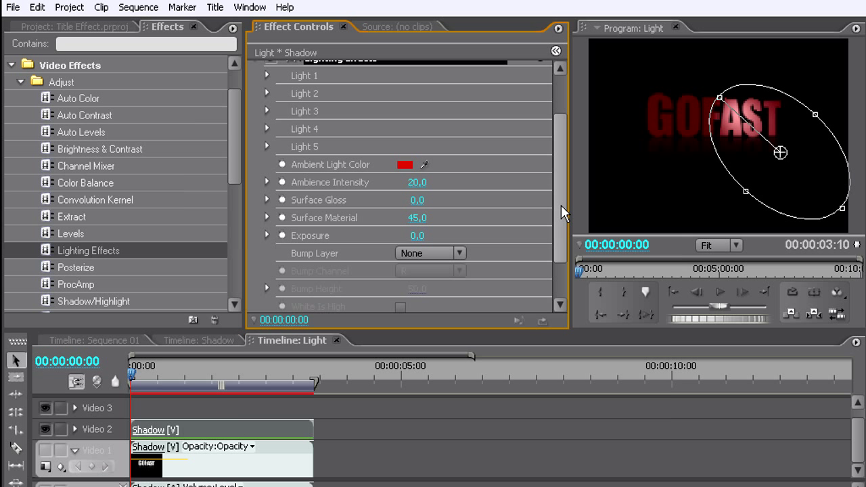
{"action": "left_click", "coordinate": [608, 165]}
- Try a bright cyan ambient light and move the light over GOFAST
{"action": "left_click", "coordinate": [406, 164]}
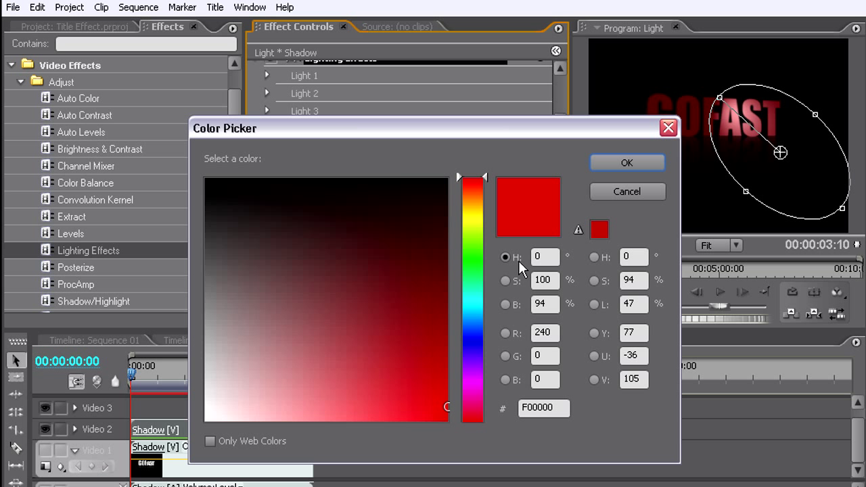
{"action": "left_click_drag", "start_coordinate": [473, 325], "coordinate": [472, 305]}
{"action": "left_click_drag", "start_coordinate": [408, 285], "coordinate": [482, 472]}
{"action": "left_click", "coordinate": [635, 163]}
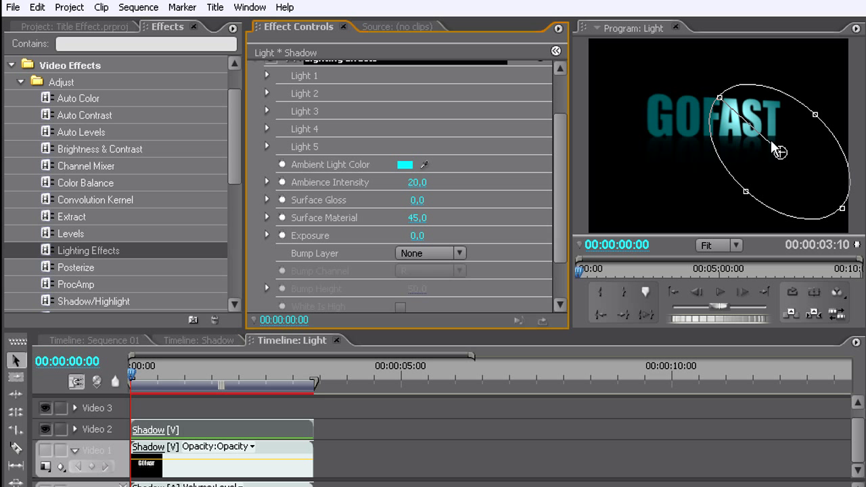
{"action": "mouse_move", "coordinate": [778, 150]}
{"action": "left_mouse_down"}
{"action": "mouse_move", "coordinate": [707, 150]}
{"action": "mouse_move", "coordinate": [785, 154]}
{"action": "left_mouse_up"}
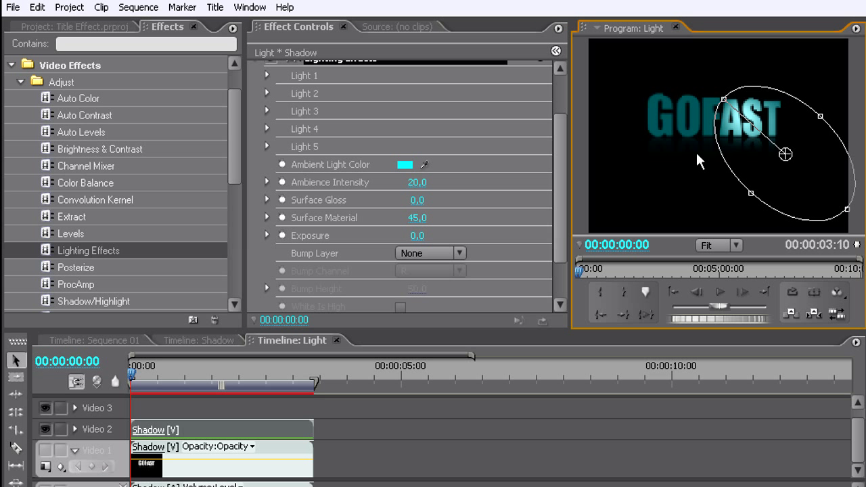
- Try white and then black ambient light, moving the spotlight up and left
{"action": "left_click", "coordinate": [405, 165]}
{"action": "left_click", "coordinate": [206, 419]}
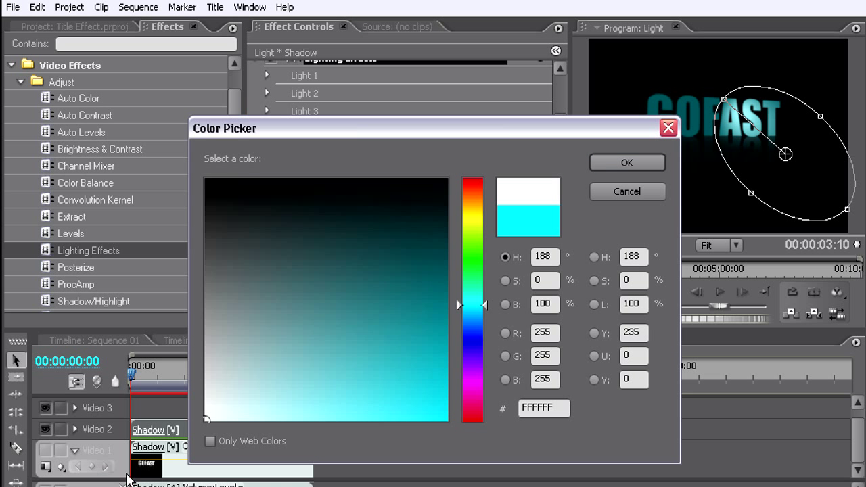
{"action": "left_click", "coordinate": [624, 165]}
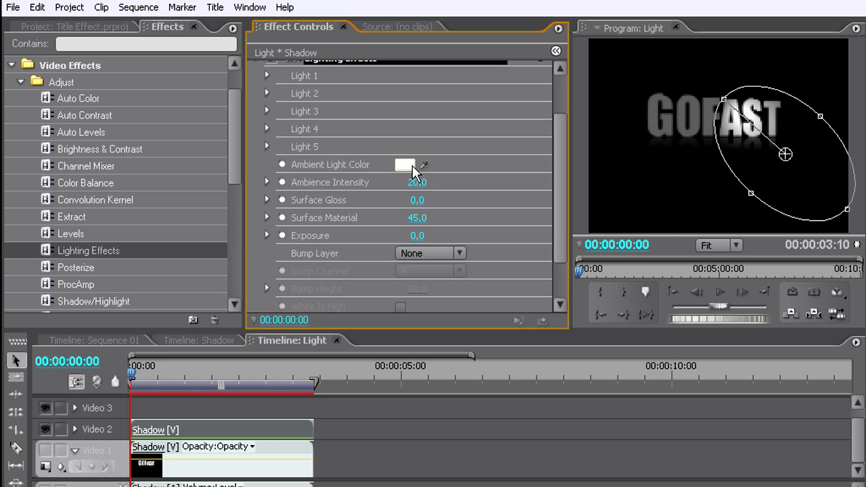
{"action": "left_click", "coordinate": [408, 166]}
{"action": "left_click", "coordinate": [253, 178]}
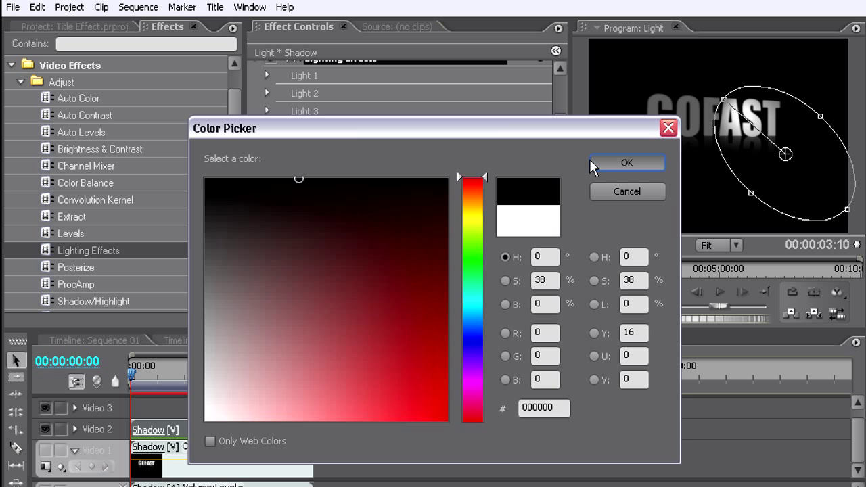
{"action": "left_click", "coordinate": [596, 163]}
{"action": "mouse_move", "coordinate": [785, 155]}
{"action": "left_mouse_down"}
{"action": "mouse_move", "coordinate": [766, 146]}
{"action": "mouse_move", "coordinate": [753, 154]}
{"action": "mouse_move", "coordinate": [703, 151]}
{"action": "mouse_move", "coordinate": [767, 153]}
{"action": "mouse_move", "coordinate": [687, 151]}
{"action": "mouse_move", "coordinate": [705, 183]}
{"action": "mouse_move", "coordinate": [804, 183]}
{"action": "mouse_move", "coordinate": [795, 191]}
{"action": "mouse_move", "coordinate": [770, 154]}
{"action": "left_mouse_up"}
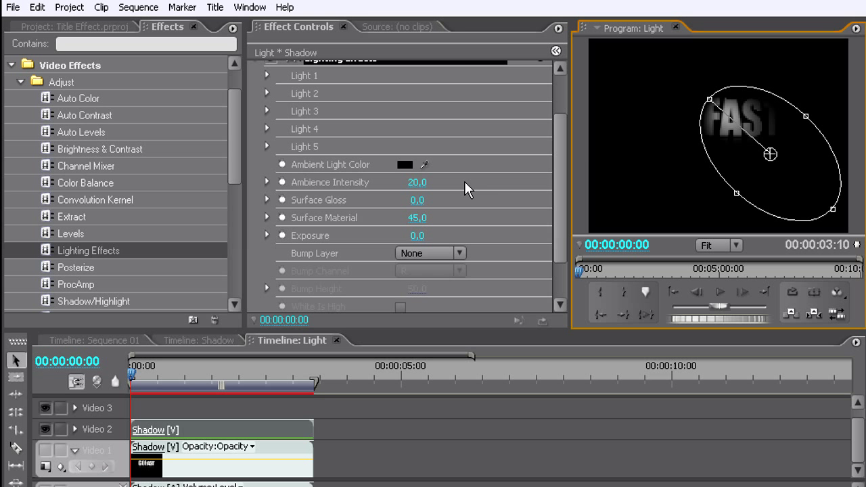
- Settle on white (FFFFFF) ambient light and shift the spotlight slightly right across GOFAST
{"action": "left_click", "coordinate": [405, 164]}
{"action": "left_click", "coordinate": [206, 412]}
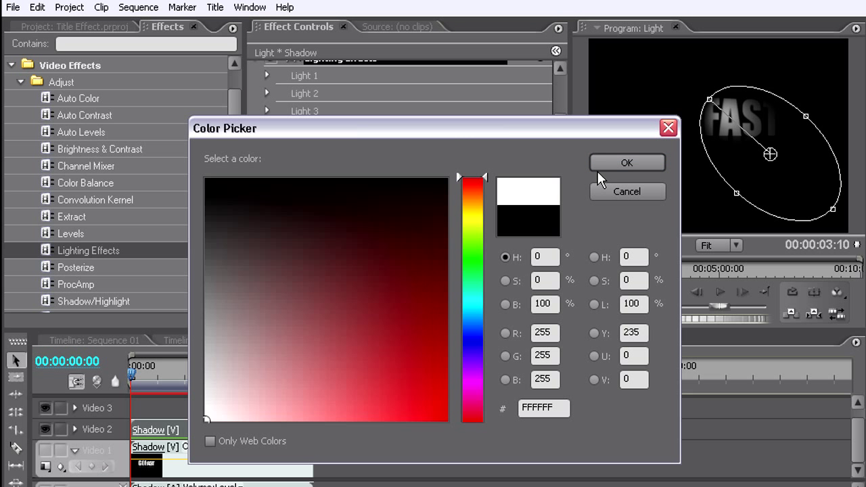
{"action": "left_click", "coordinate": [598, 166]}
{"action": "left_click_drag", "start_coordinate": [770, 151], "coordinate": [777, 153]}
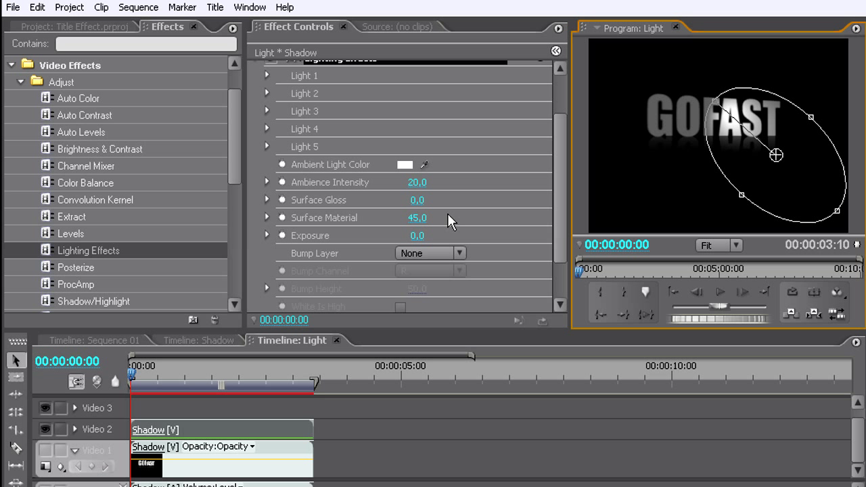
- Set the Bump Layer to Video 1 and turn Video 1's track output back on
{"action": "left_click_drag", "start_coordinate": [562, 209], "coordinate": [562, 230]}
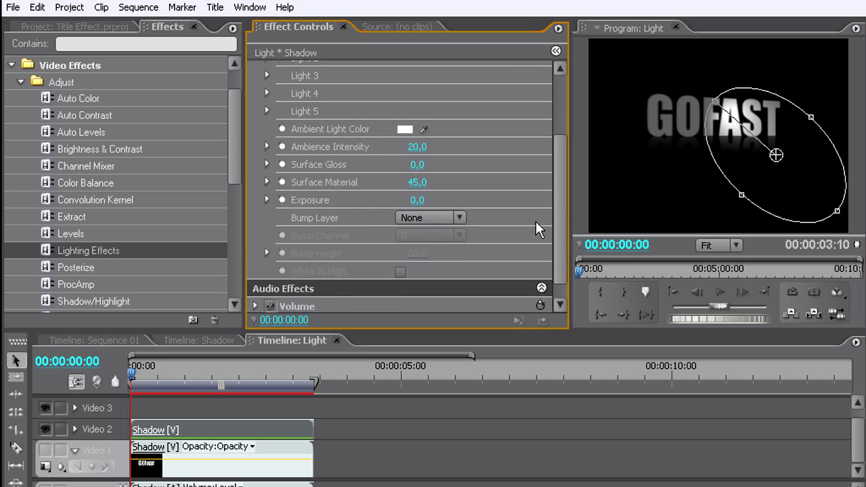
{"action": "left_click", "coordinate": [438, 215]}
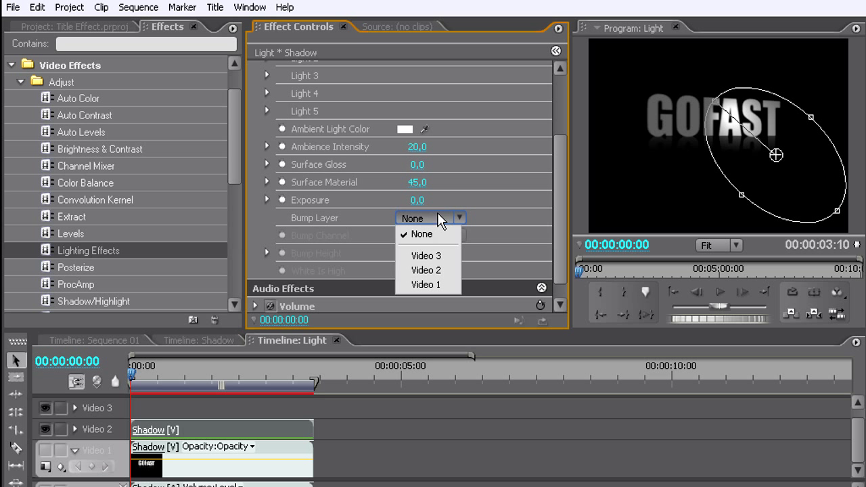
{"action": "left_click", "coordinate": [449, 285]}
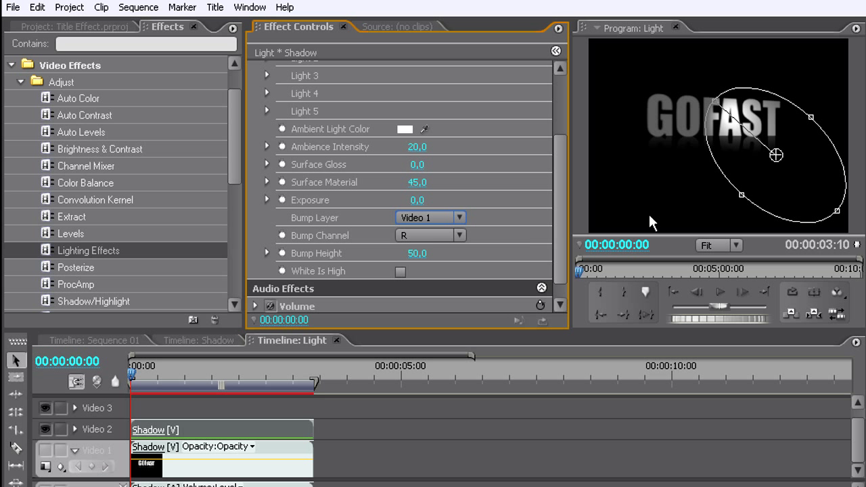
{"action": "left_click", "coordinate": [45, 451]}
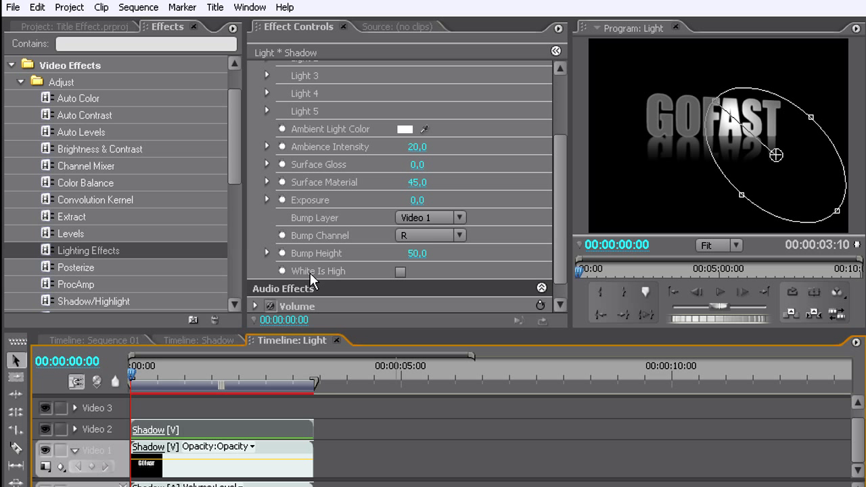
- Enable White Is High, use the B bump channel, and raise Bump Height to 88
{"action": "left_click", "coordinate": [399, 275]}
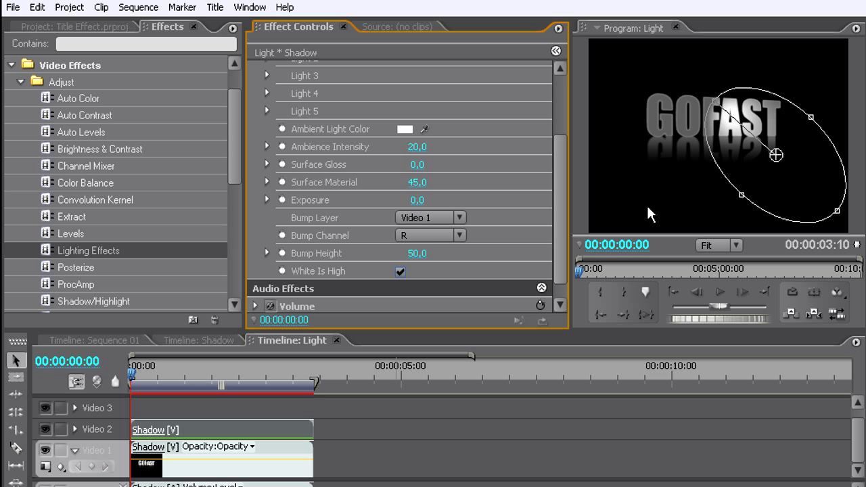
{"action": "left_click_drag", "start_coordinate": [435, 259], "coordinate": [439, 259]}
{"action": "left_click", "coordinate": [430, 239]}
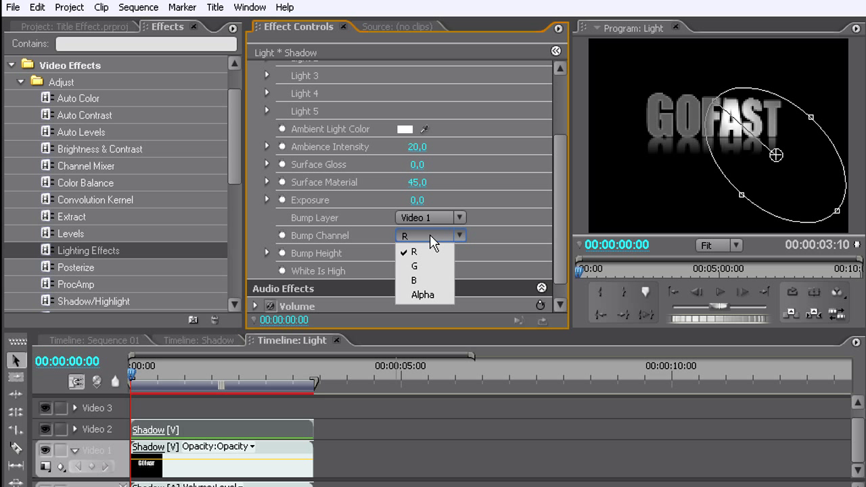
{"action": "left_click", "coordinate": [434, 281]}
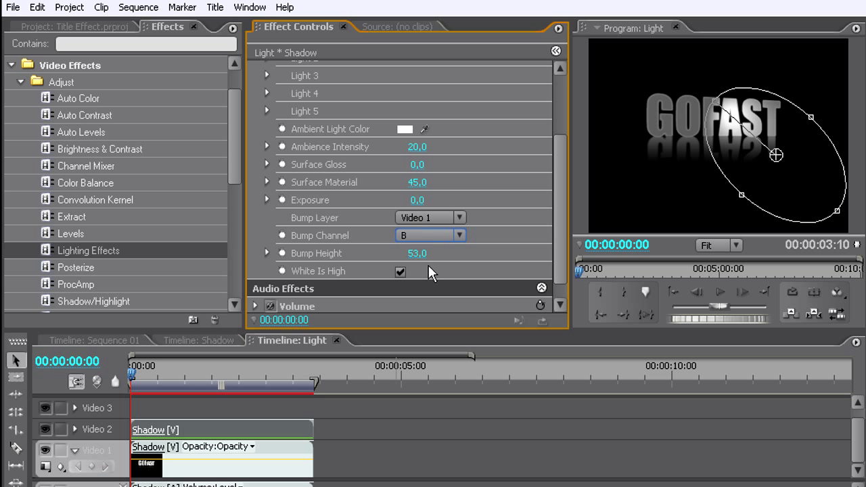
{"action": "left_click_drag", "start_coordinate": [416, 253], "coordinate": [425, 253]}
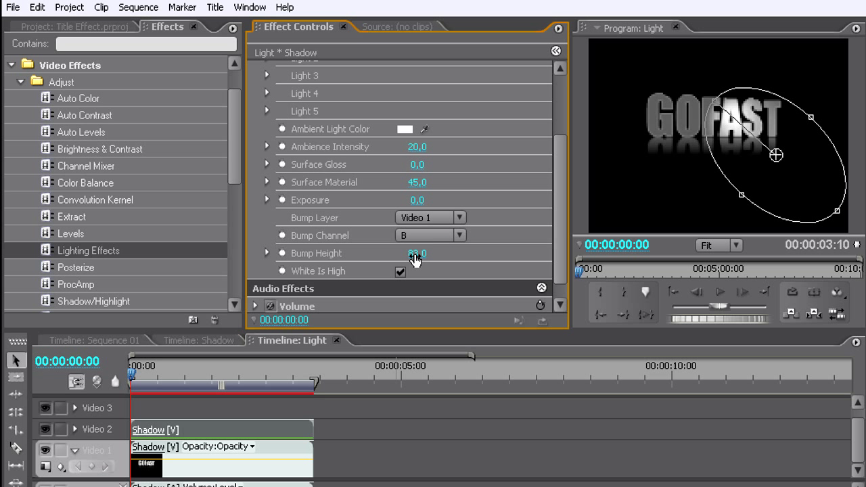
{"action": "left_click_drag", "start_coordinate": [417, 260], "coordinate": [420, 260]}
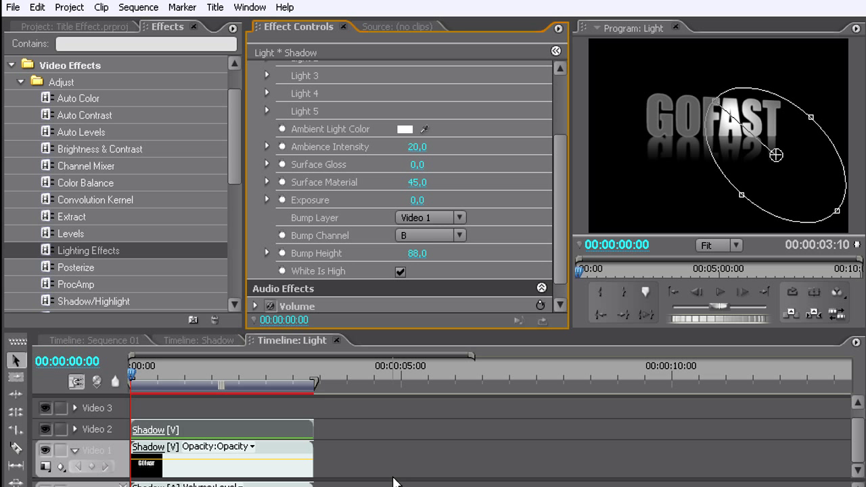
- Deselect the clip, render and play the Light sequence, then park the playhead at 00:00:01:04
{"action": "left_click", "coordinate": [333, 445]}
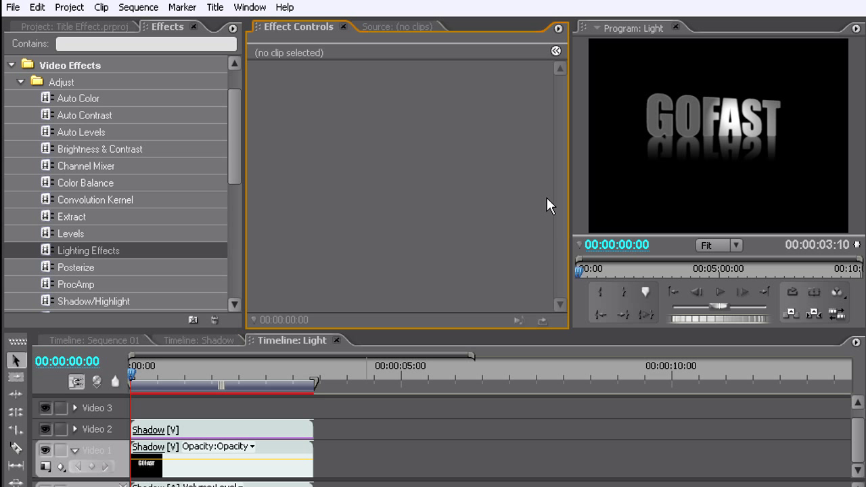
{"action": "left_click", "coordinate": [166, 374]}
{"action": "key", "text": "space"}
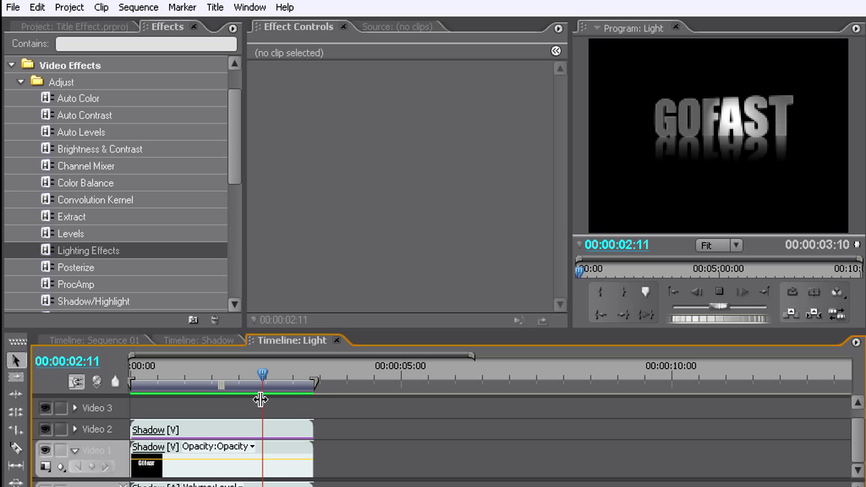
{"action": "left_click", "coordinate": [196, 376]}
{"action": "left_click_drag", "start_coordinate": [196, 374], "coordinate": [118, 371]}
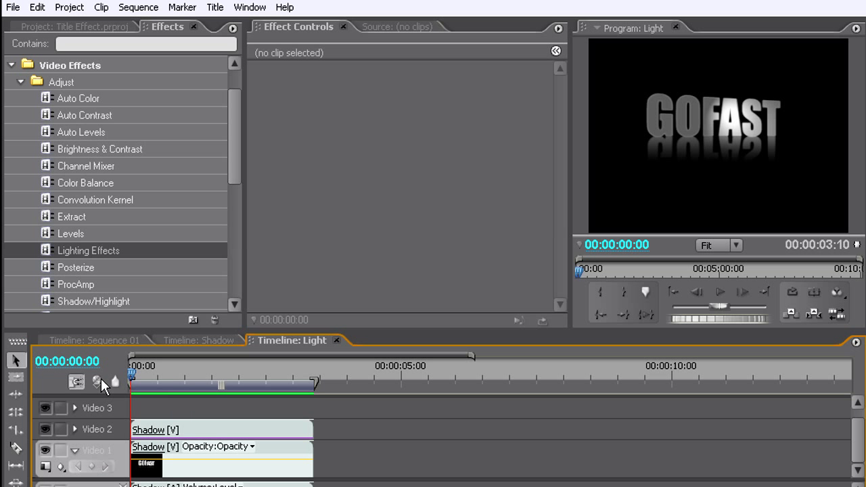
{"action": "left_click_drag", "start_coordinate": [188, 378], "coordinate": [194, 378]}
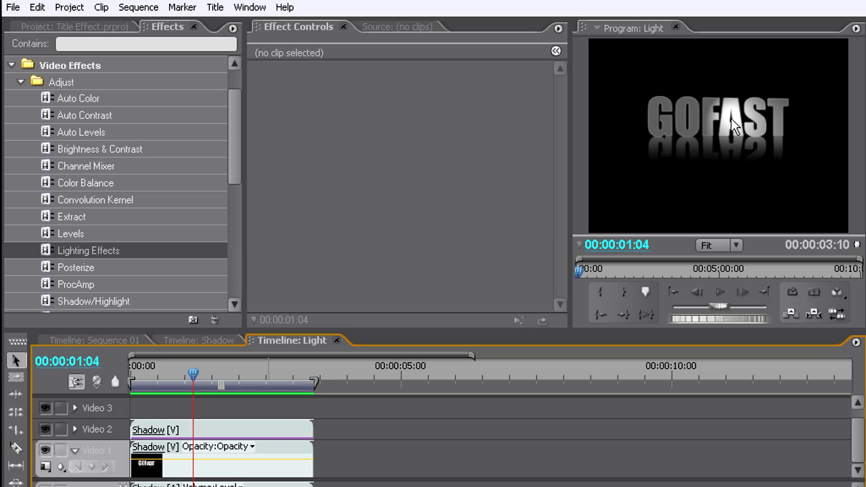
{"action": "left_click", "coordinate": [230, 431]}
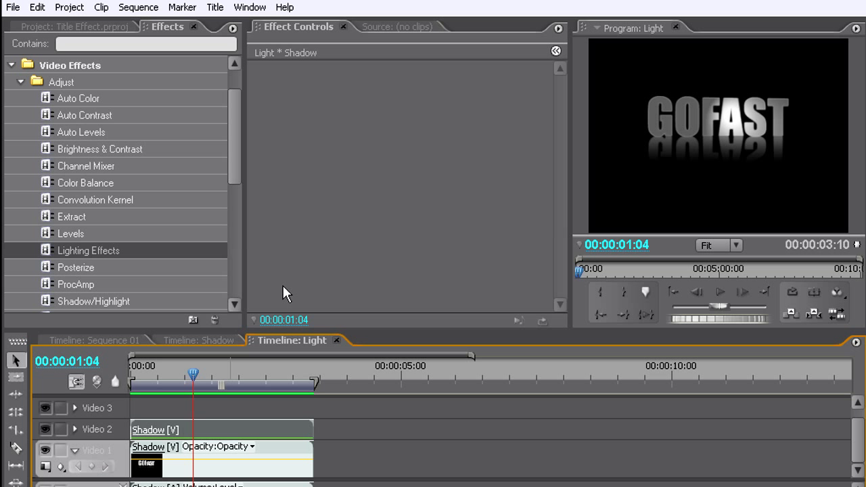
{"action": "left_click", "coordinate": [254, 123]}
{"action": "left_click", "coordinate": [341, 122]}
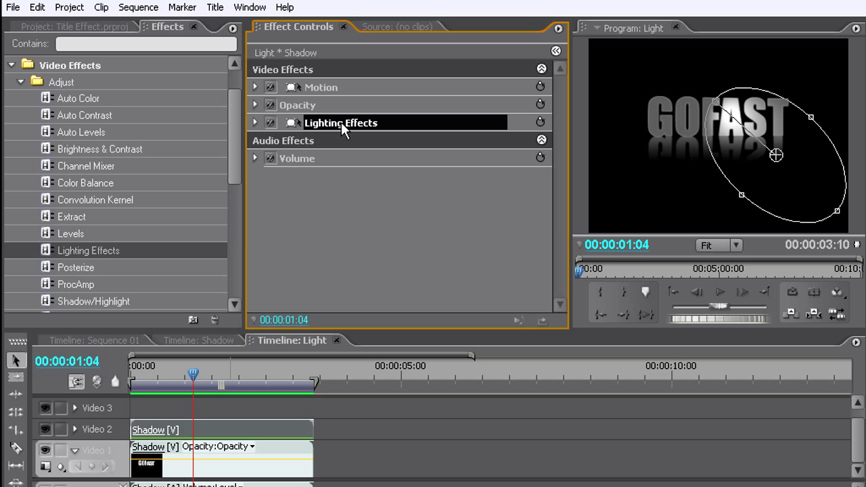
{"action": "right_click", "coordinate": [338, 123]}
{"action": "left_click", "coordinate": [393, 189]}
{"action": "left_click", "coordinate": [354, 264]}
{"action": "left_click", "coordinate": [270, 469]}
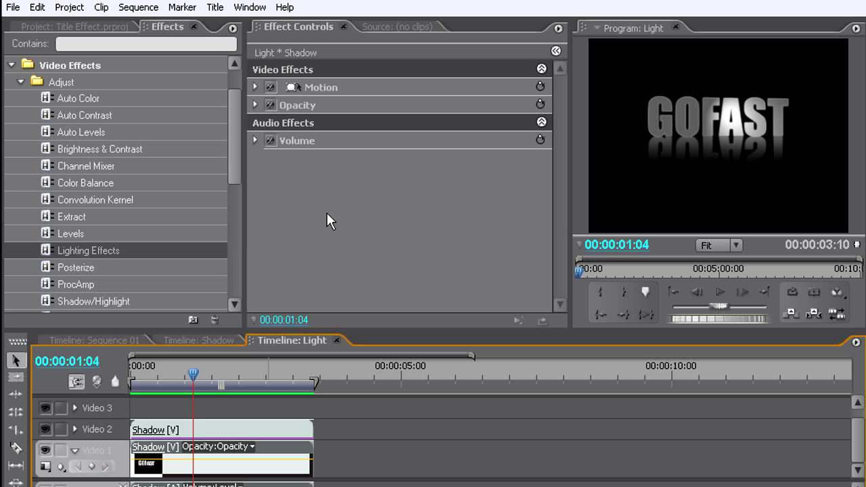
{"action": "right_click", "coordinate": [338, 229]}
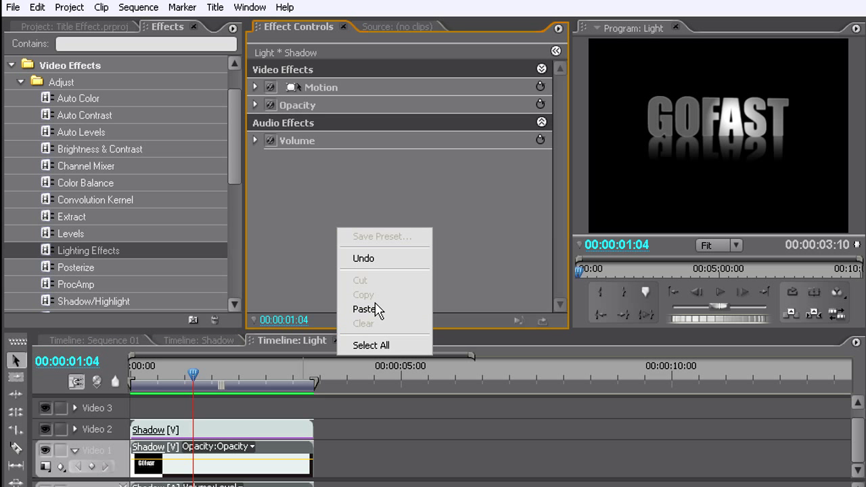
{"action": "left_click", "coordinate": [364, 309]}
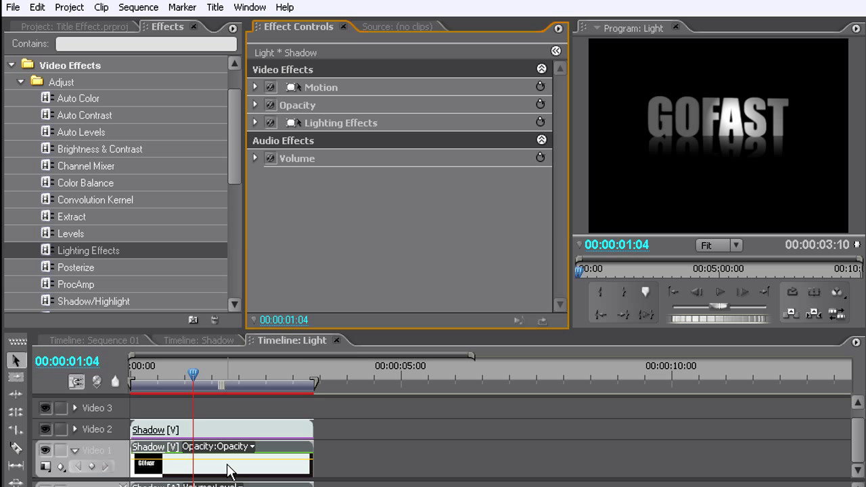
{"action": "left_click", "coordinate": [256, 122]}
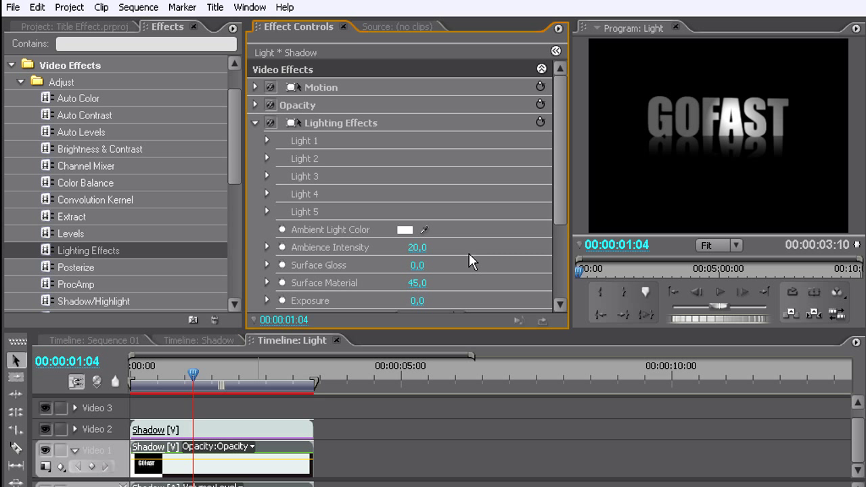
{"action": "scroll", "coordinate": [515, 237], "scroll_direction": "down", "scroll_amount": 5}
{"action": "left_click", "coordinate": [437, 197]}
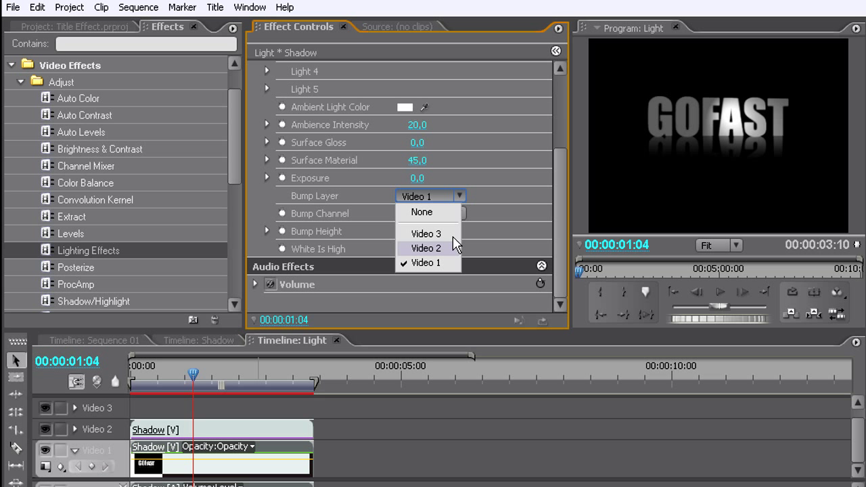
{"action": "left_click", "coordinate": [444, 247]}
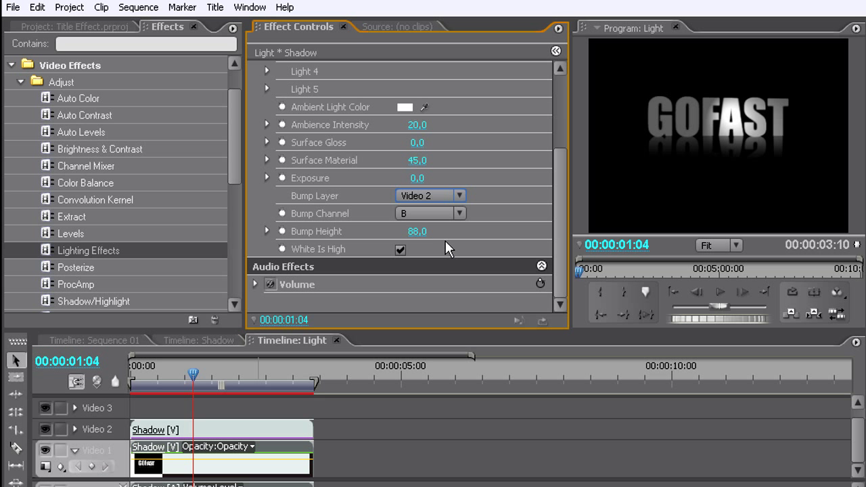
{"action": "left_click", "coordinate": [444, 196]}
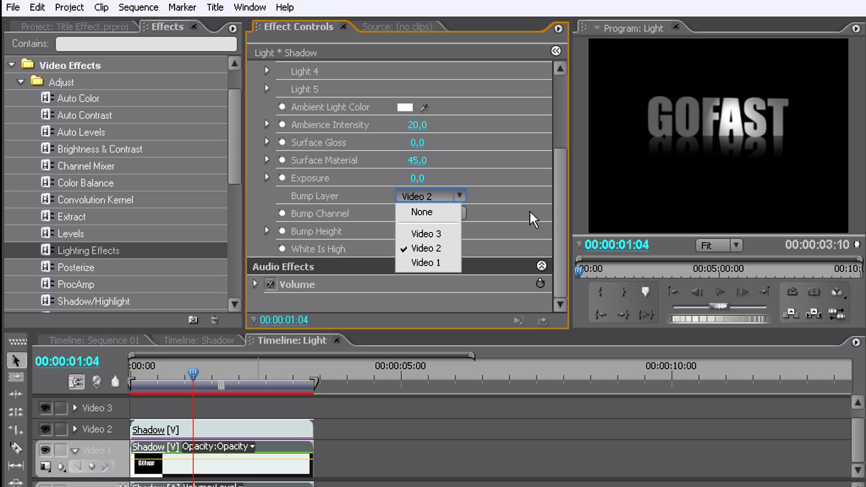
{"action": "left_click", "coordinate": [560, 211]}
{"action": "left_click_drag", "start_coordinate": [560, 211], "coordinate": [558, 209]}
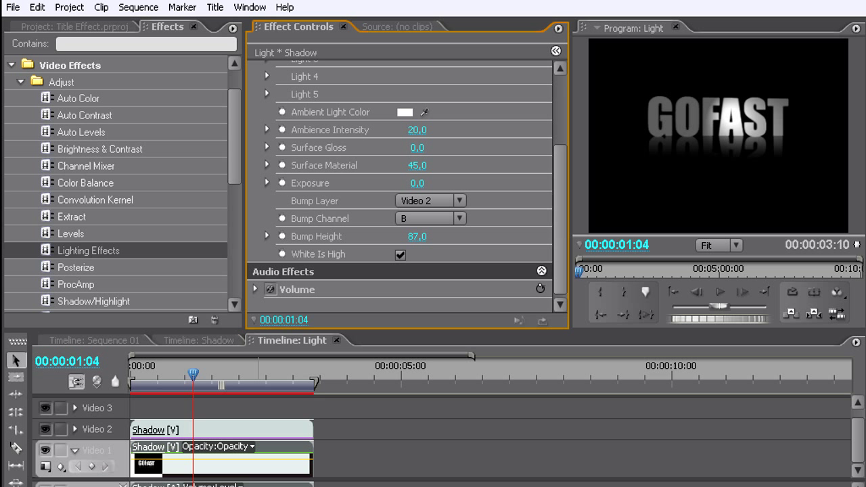
{"action": "mouse_move", "coordinate": [420, 236]}
{"action": "left_mouse_down"}
{"action": "mouse_move", "coordinate": [386, 236]}
{"action": "mouse_move", "coordinate": [419, 237]}
{"action": "left_mouse_up"}
{"action": "left_click_drag", "start_coordinate": [555, 223], "coordinate": [545, 135]}
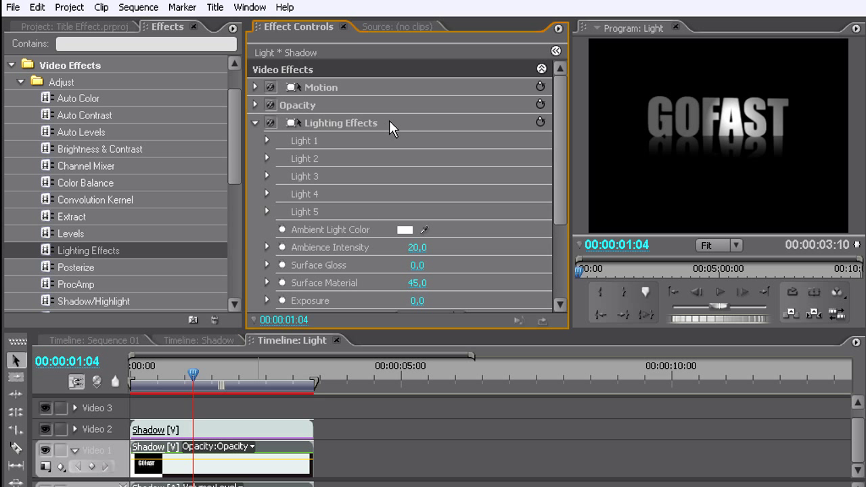
{"action": "left_click", "coordinate": [372, 122]}
{"action": "key", "text": "Delete"}
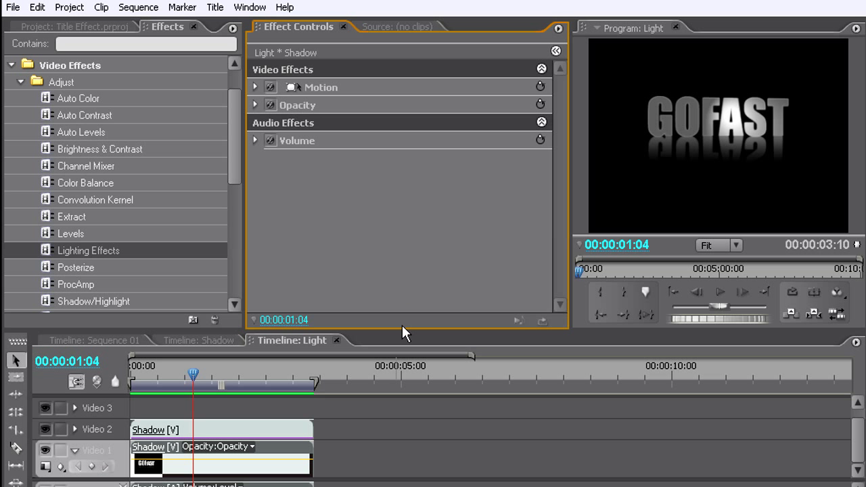
{"action": "key", "text": "shift+1"}
{"action": "left_click", "coordinate": [170, 371]}
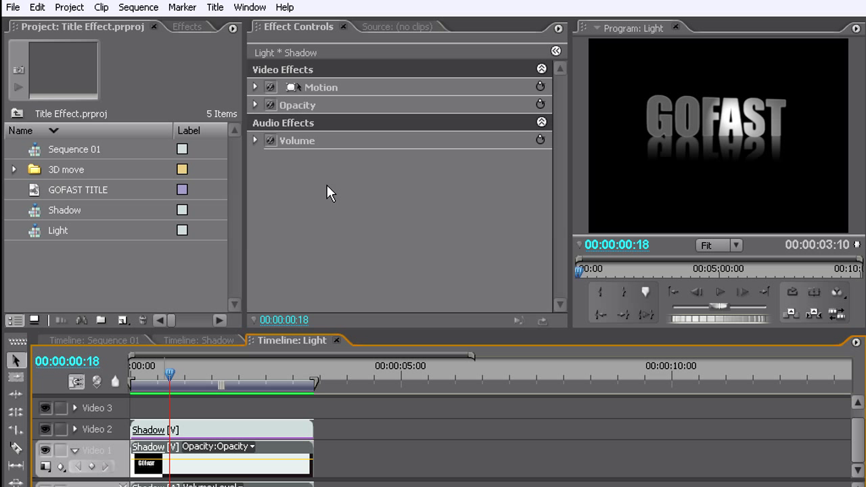
- Select the Shadow clip, preview the title, and set Lighting Effects Exposure to -9
{"action": "left_click", "coordinate": [258, 430]}
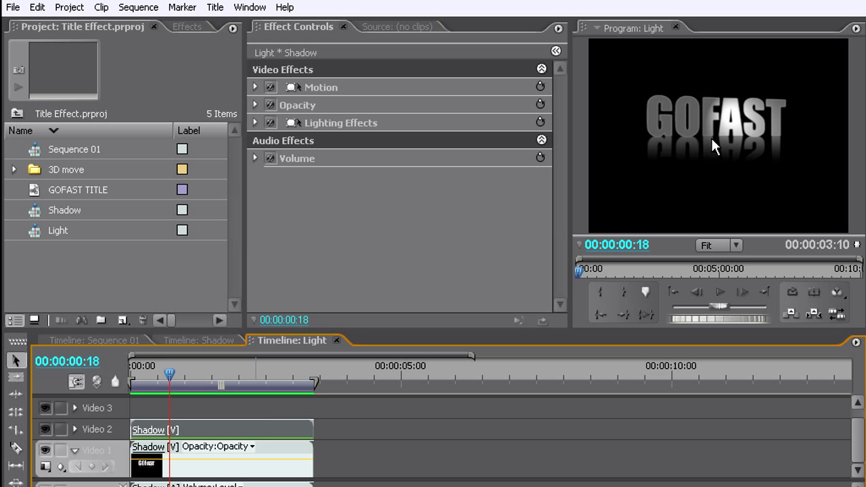
{"action": "left_click", "coordinate": [255, 122]}
{"action": "scroll", "coordinate": [382, 169], "scroll_direction": "down", "scroll_amount": 3}
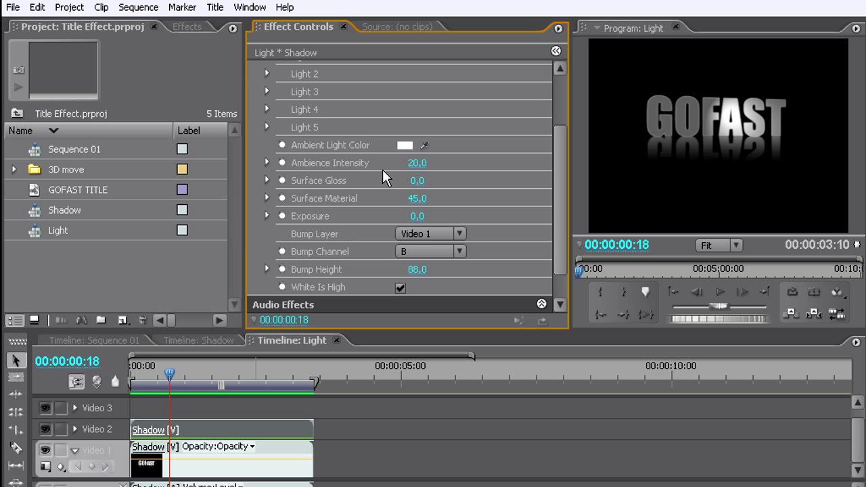
{"action": "left_click_drag", "start_coordinate": [262, 375], "coordinate": [85, 368]}
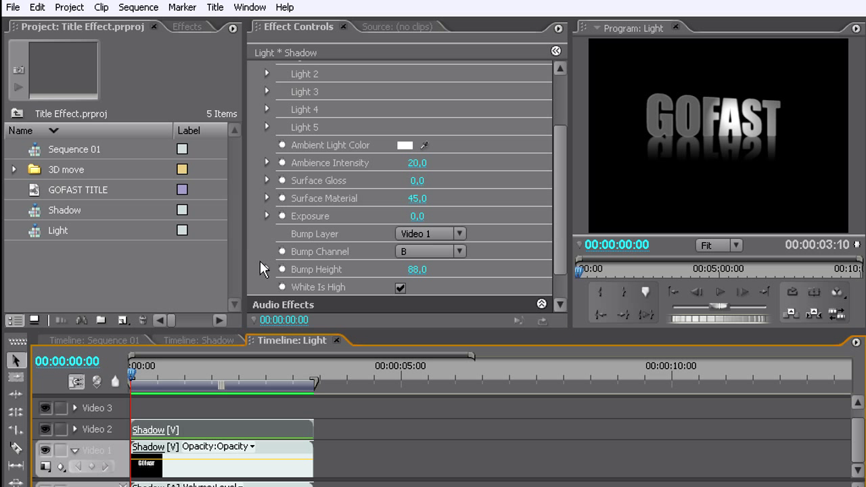
{"action": "left_click", "coordinate": [412, 217]}
{"action": "mouse_move", "coordinate": [416, 216]}
{"action": "left_mouse_down"}
{"action": "mouse_move", "coordinate": [426, 216]}
{"action": "mouse_move", "coordinate": [406, 217]}
{"action": "left_mouse_up"}
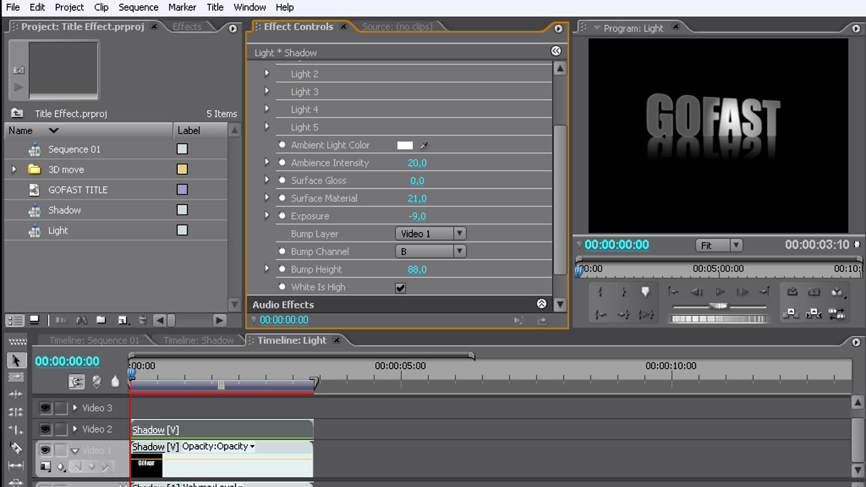
- Lower Surface Material, raise Surface Gloss to 22 and Ambience to 21, and Bump Height to 97
{"action": "left_click_drag", "start_coordinate": [416, 199], "coordinate": [413, 198]}
{"action": "left_click_drag", "start_coordinate": [412, 182], "coordinate": [408, 163]}
{"action": "left_click_drag", "start_coordinate": [407, 163], "coordinate": [408, 163]}
{"action": "left_click_drag", "start_coordinate": [434, 274], "coordinate": [437, 274]}
- Compare the Alpha, R, G and B bump channels, settling on Alpha
{"action": "left_click", "coordinate": [448, 252]}
{"action": "left_click", "coordinate": [432, 310]}
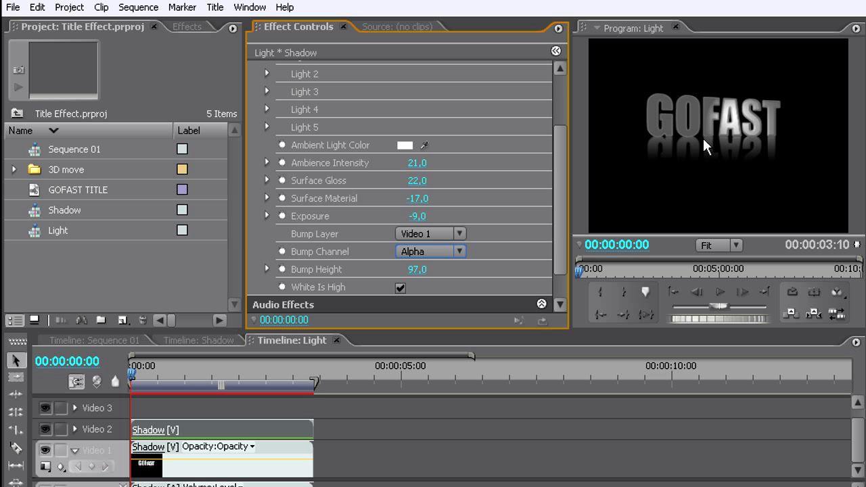
{"action": "left_click_drag", "start_coordinate": [253, 374], "coordinate": [179, 371]}
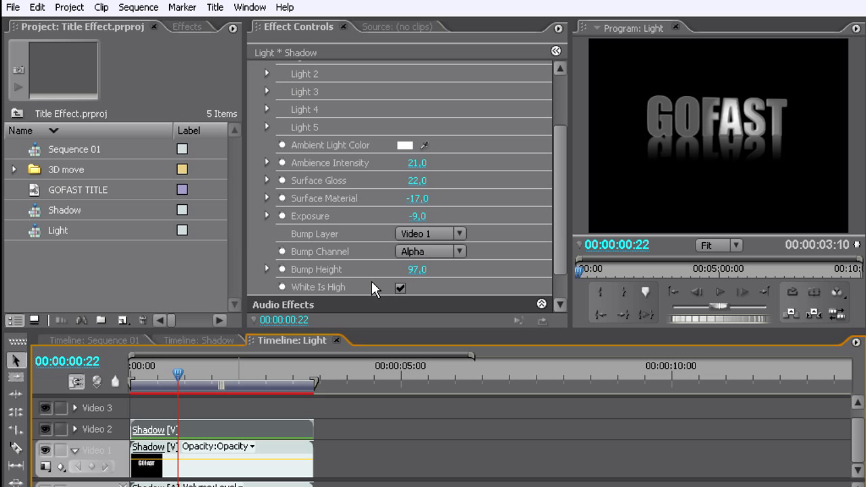
{"action": "left_click", "coordinate": [418, 255]}
{"action": "left_click", "coordinate": [418, 255]}
{"action": "left_click", "coordinate": [424, 270]}
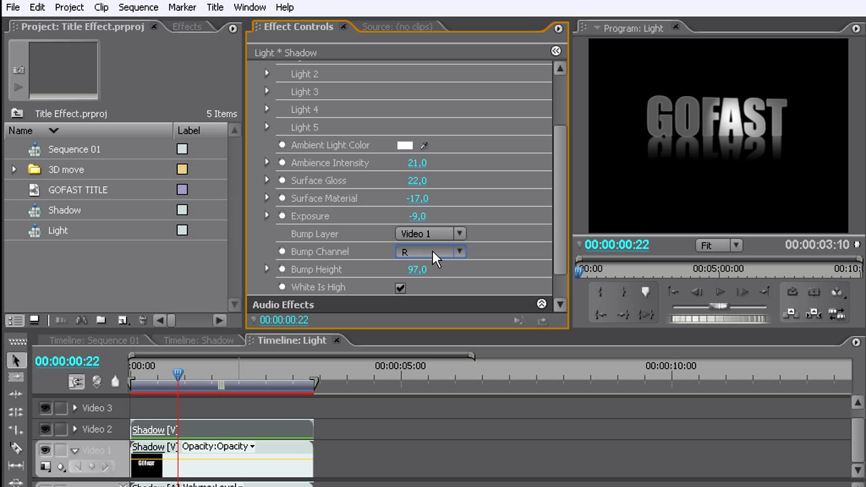
{"action": "left_click", "coordinate": [433, 251]}
{"action": "left_click", "coordinate": [428, 282]}
{"action": "left_click", "coordinate": [432, 253]}
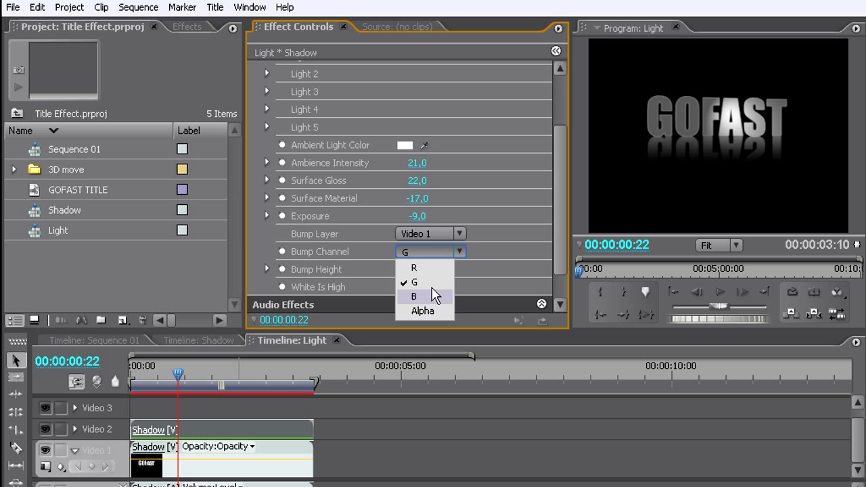
{"action": "left_click", "coordinate": [433, 296]}
{"action": "left_click", "coordinate": [444, 252]}
{"action": "left_click", "coordinate": [438, 311]}
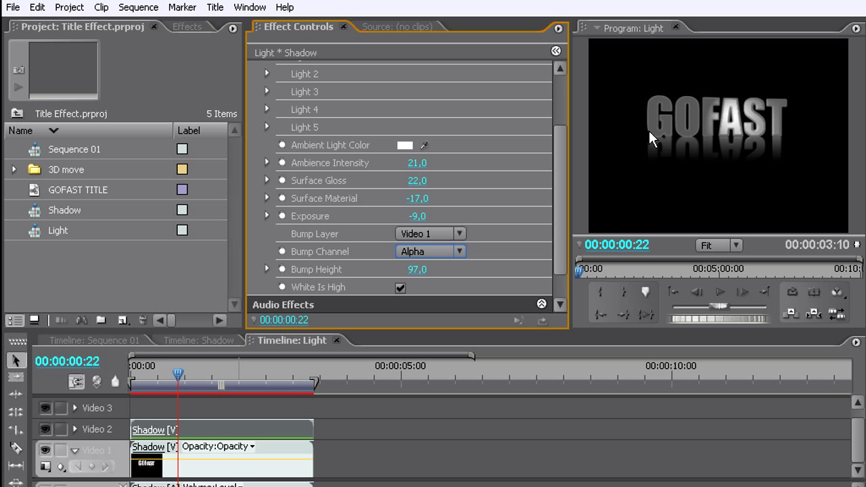
- Expand Light 1 and reshape the spotlight ellipse, recentring it over GOFAST
{"action": "left_click_drag", "start_coordinate": [559, 209], "coordinate": [494, 134]}
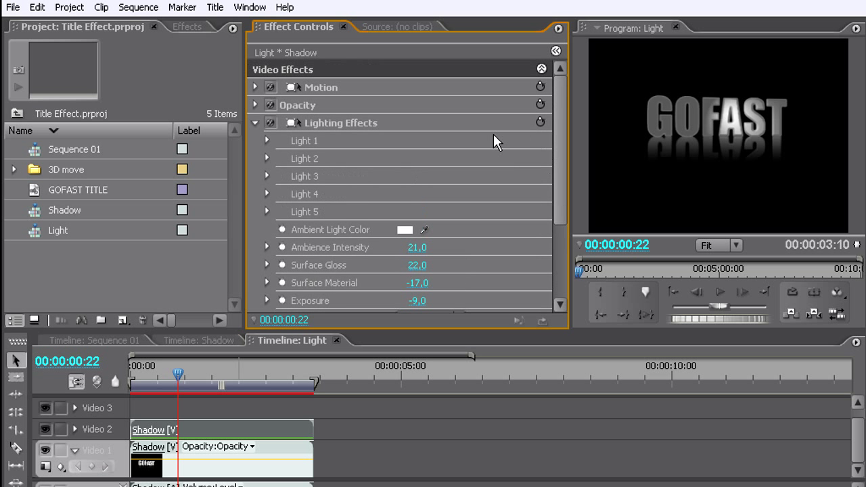
{"action": "left_click", "coordinate": [266, 140]}
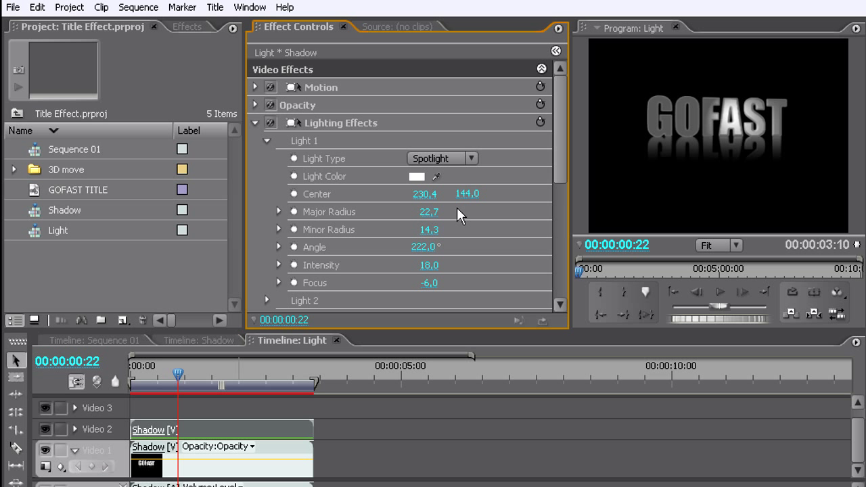
{"action": "left_click", "coordinate": [303, 126]}
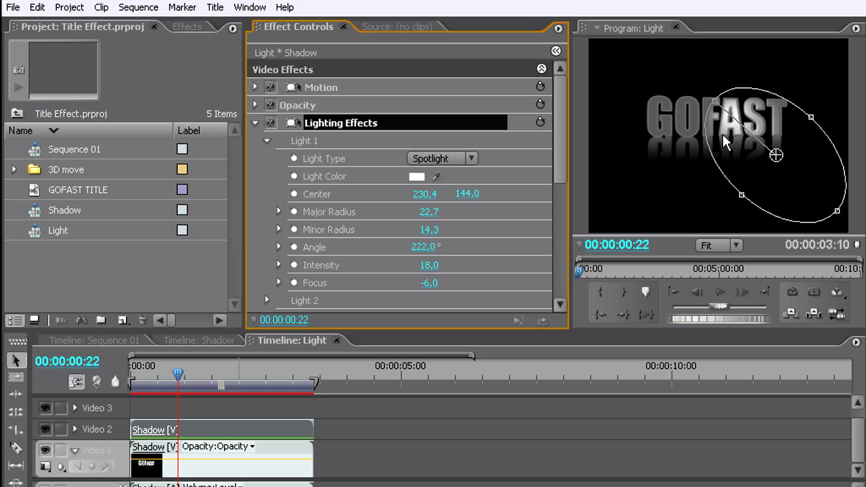
{"action": "left_click_drag", "start_coordinate": [714, 101], "coordinate": [688, 100]}
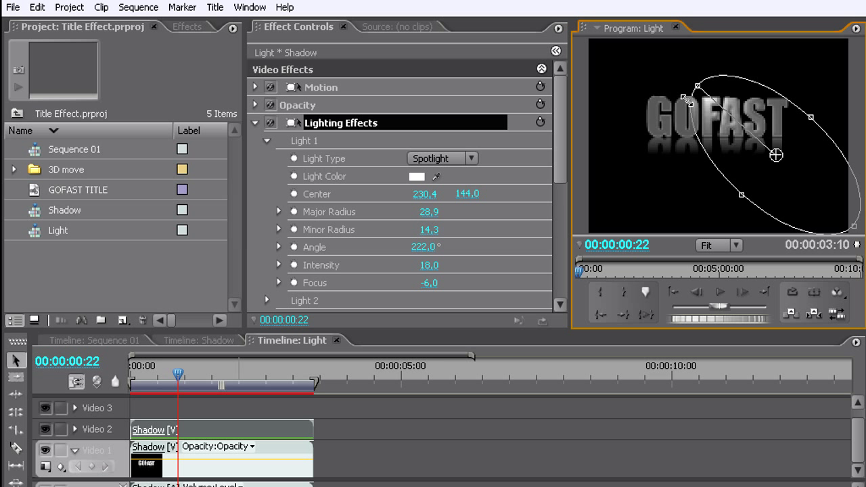
{"action": "left_click_drag", "start_coordinate": [743, 195], "coordinate": [714, 226]}
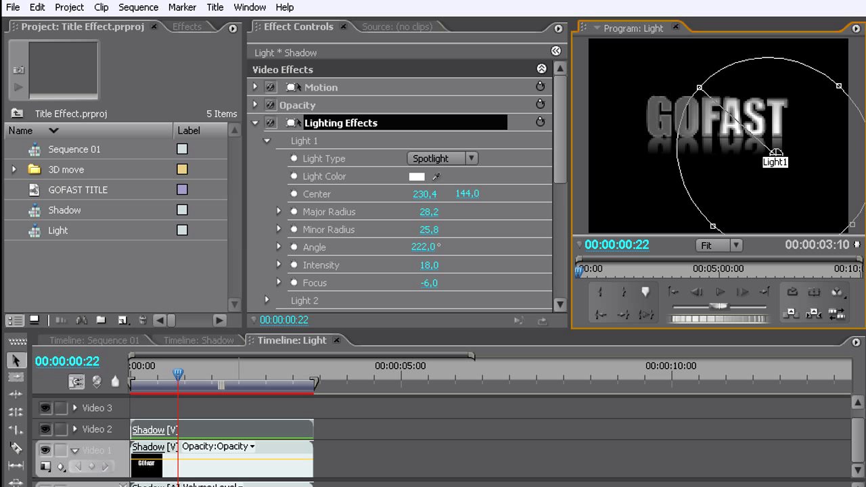
{"action": "left_click_drag", "start_coordinate": [775, 153], "coordinate": [755, 146]}
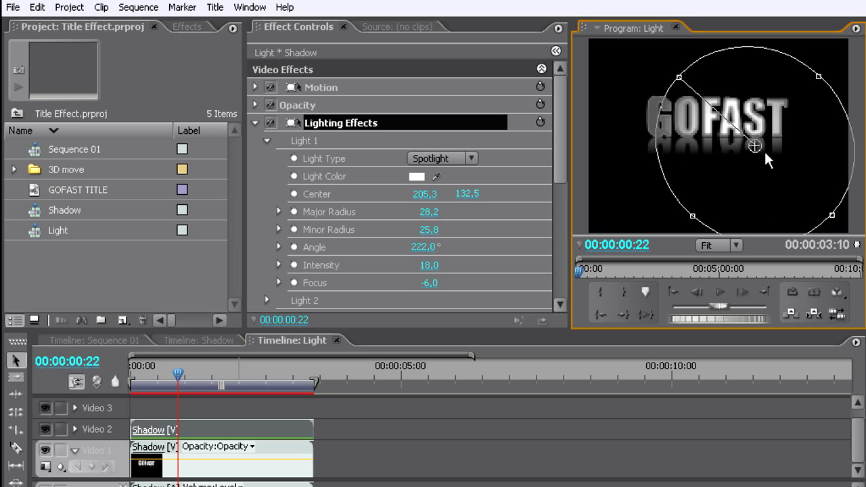
{"action": "left_click_drag", "start_coordinate": [818, 76], "coordinate": [800, 97]}
{"action": "left_click_drag", "start_coordinate": [755, 146], "coordinate": [767, 146]}
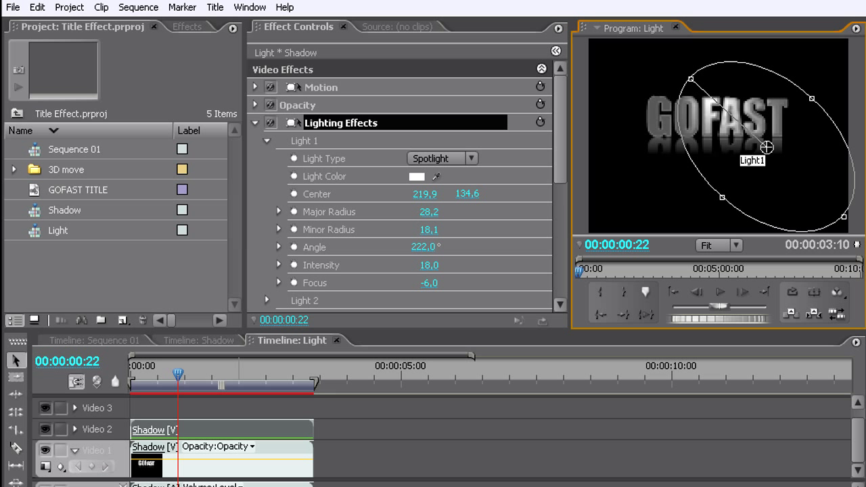
- Rotate the spotlight to 214°, centre it at 280.4, 170.1 with major radius 42.9, Intensity 50
{"action": "left_click", "coordinate": [433, 255]}
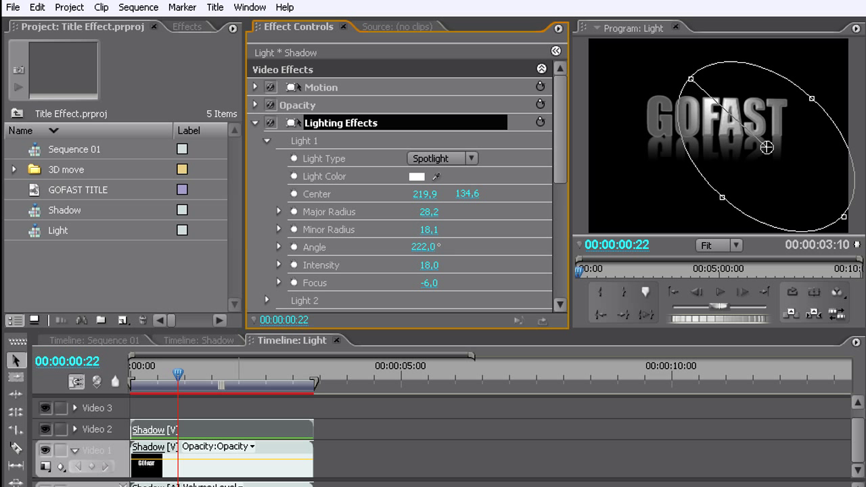
{"action": "mouse_move", "coordinate": [426, 247]}
{"action": "left_mouse_down"}
{"action": "mouse_move", "coordinate": [416, 247]}
{"action": "mouse_move", "coordinate": [433, 251]}
{"action": "left_mouse_up"}
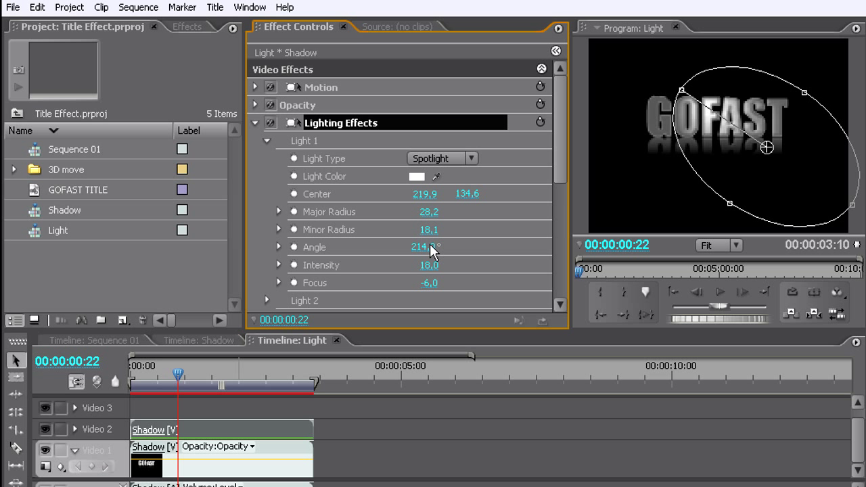
{"action": "left_click_drag", "start_coordinate": [766, 147], "coordinate": [816, 176]}
{"action": "left_click_drag", "start_coordinate": [731, 120], "coordinate": [686, 89]}
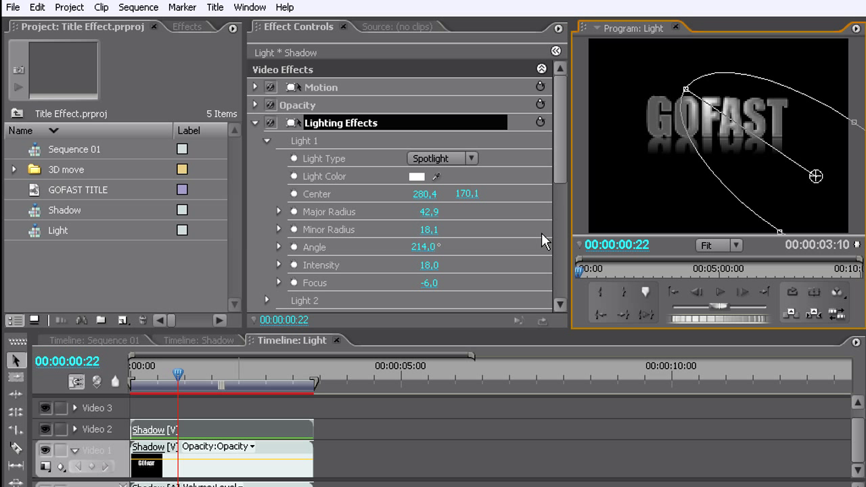
{"action": "left_click_drag", "start_coordinate": [429, 264], "coordinate": [440, 265]}
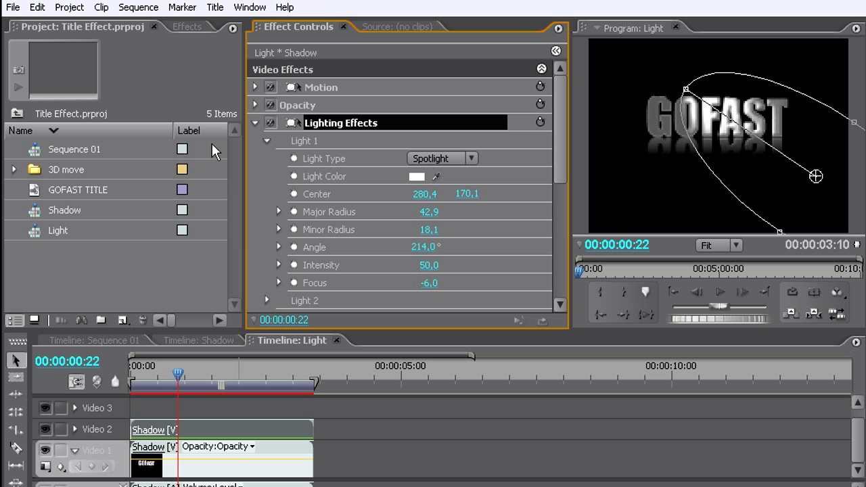
{"action": "left_click", "coordinate": [256, 122]}
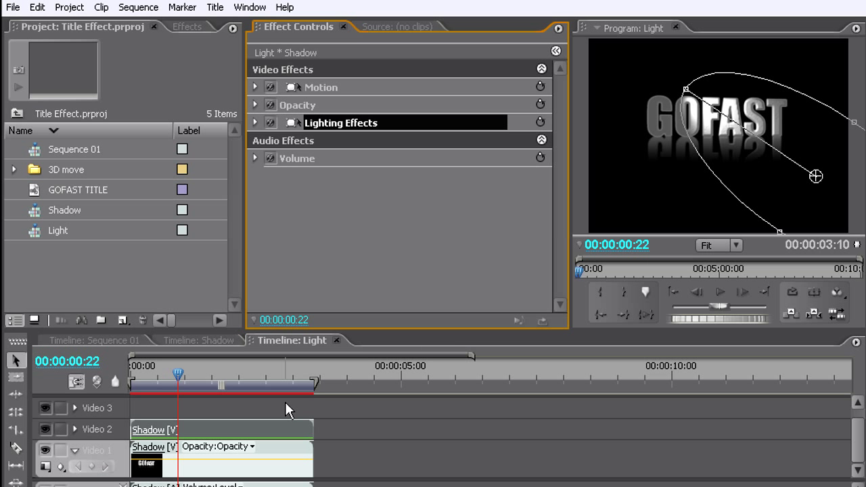
- Deselect the effect, rewind, render the Light sequence and play it back
{"action": "left_click", "coordinate": [317, 303]}
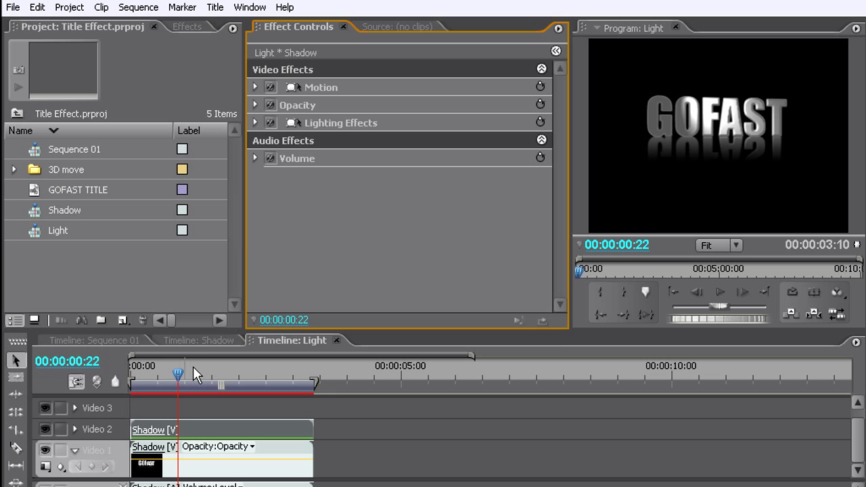
{"action": "left_click_drag", "start_coordinate": [178, 374], "coordinate": [219, 371]}
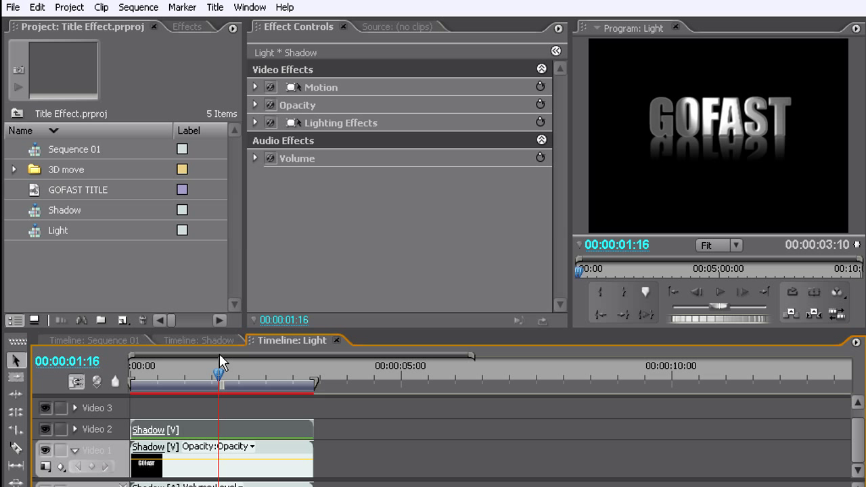
{"action": "key", "text": "Return"}
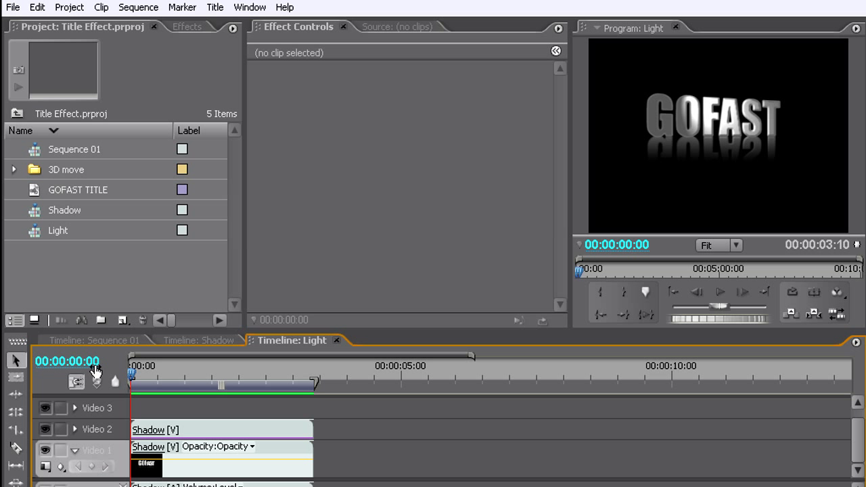
{"action": "key", "text": "space"}
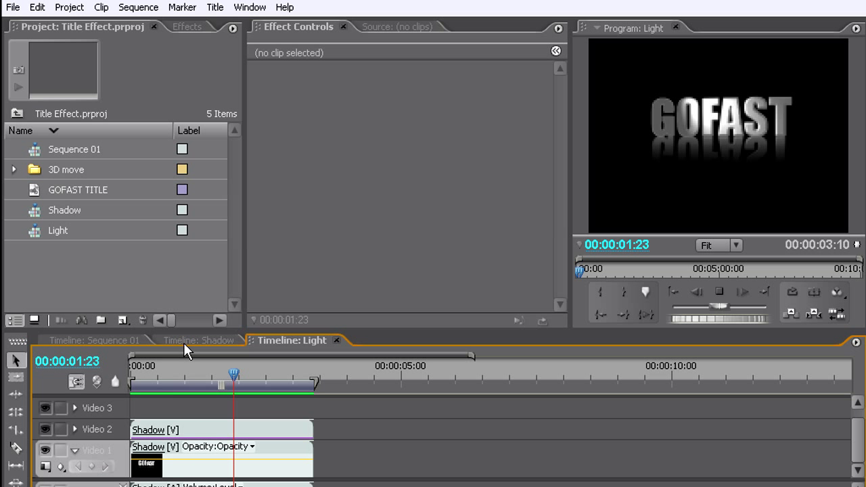
- Replay and scrub the GOFAST title to review the lighting, ending near 1 second 14 frames
{"action": "left_click_drag", "start_coordinate": [198, 370], "coordinate": [126, 361]}
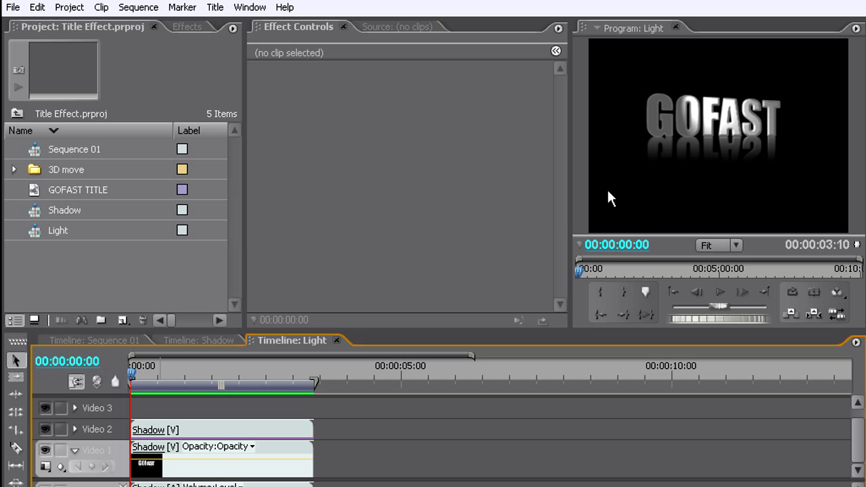
{"action": "left_click", "coordinate": [725, 287]}
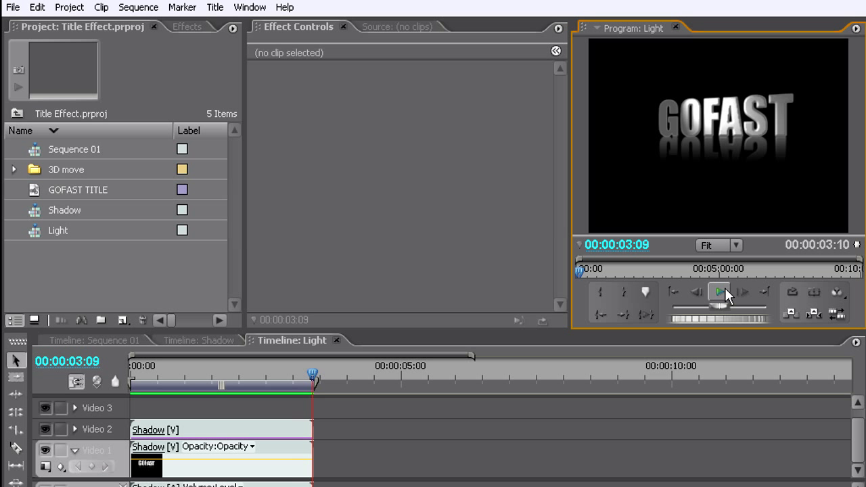
{"action": "left_click_drag", "start_coordinate": [280, 368], "coordinate": [192, 369]}
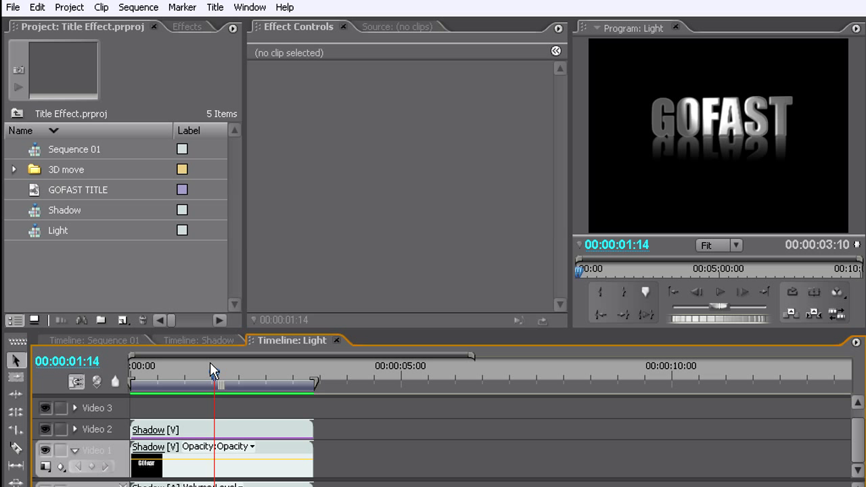
{"action": "left_click_drag", "start_coordinate": [210, 364], "coordinate": [260, 359]}
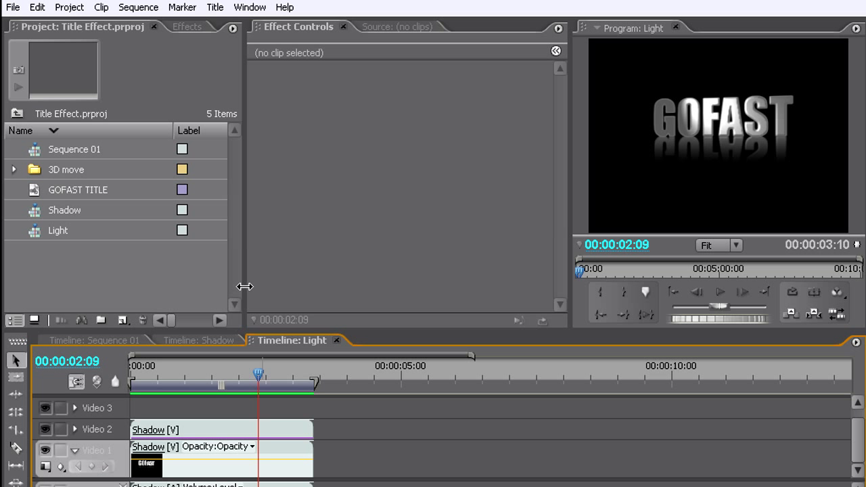
{"action": "left_click_drag", "start_coordinate": [208, 360], "coordinate": [216, 364]}
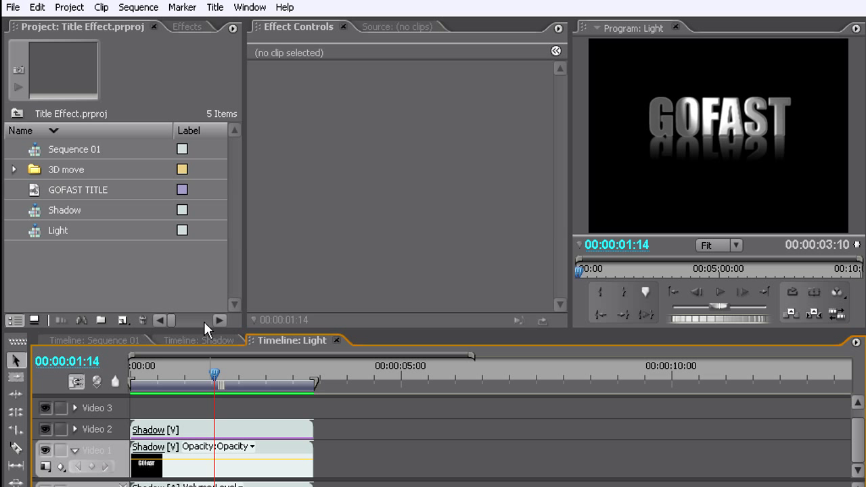